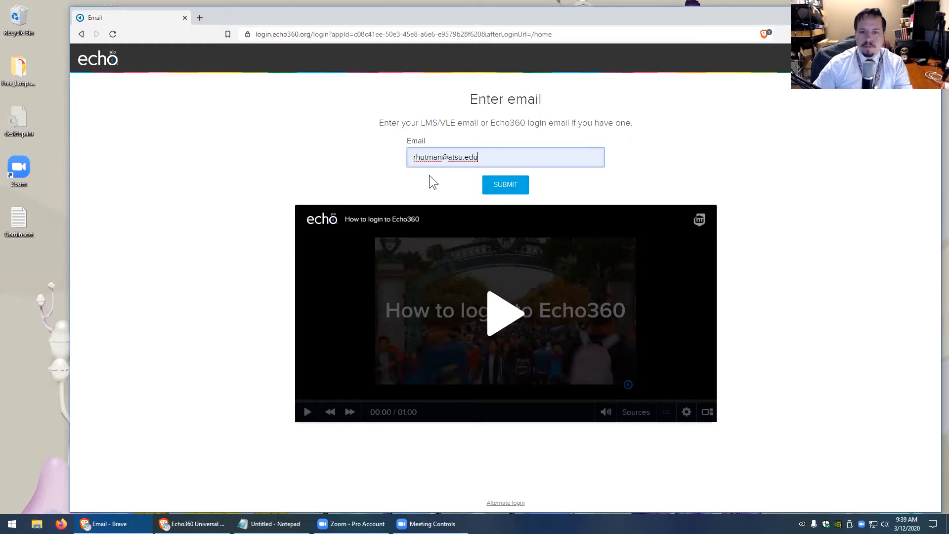
Submit the entered institutional e-mail on the Echo360 login page
click(505, 187)
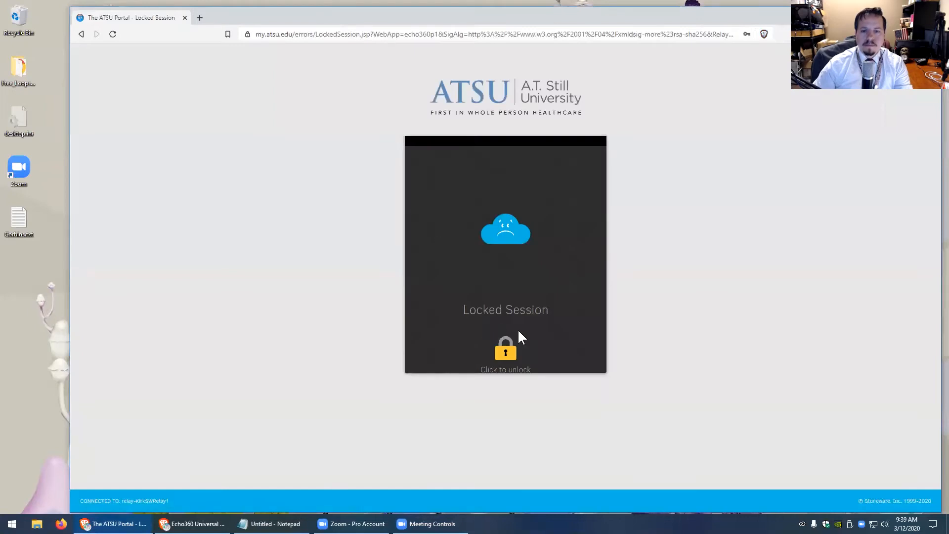
Unlock the locked university portal session with the account password
click(506, 350)
text(••••••••••)
key(Return)
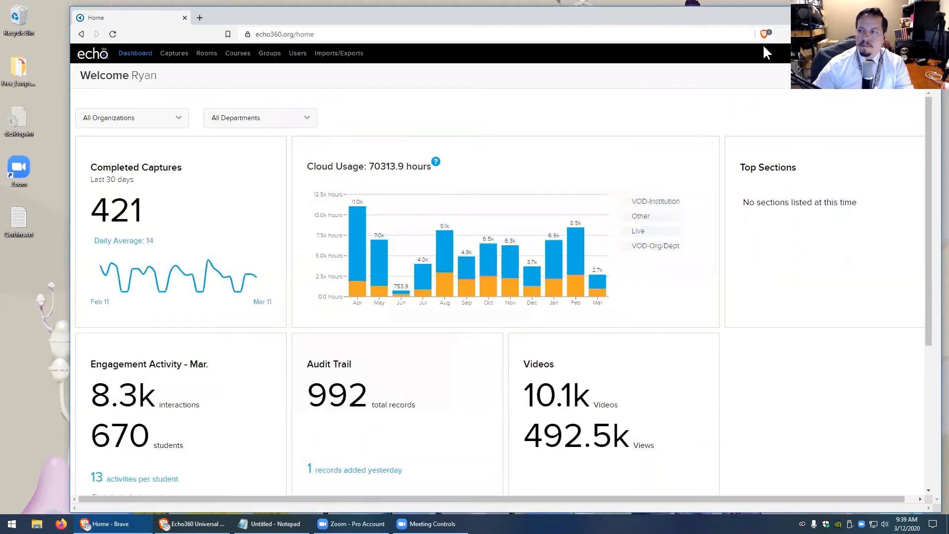
Switch the Echo360 role from Administrator to Instructor to show the Courses library
mouse_move(914, 53)
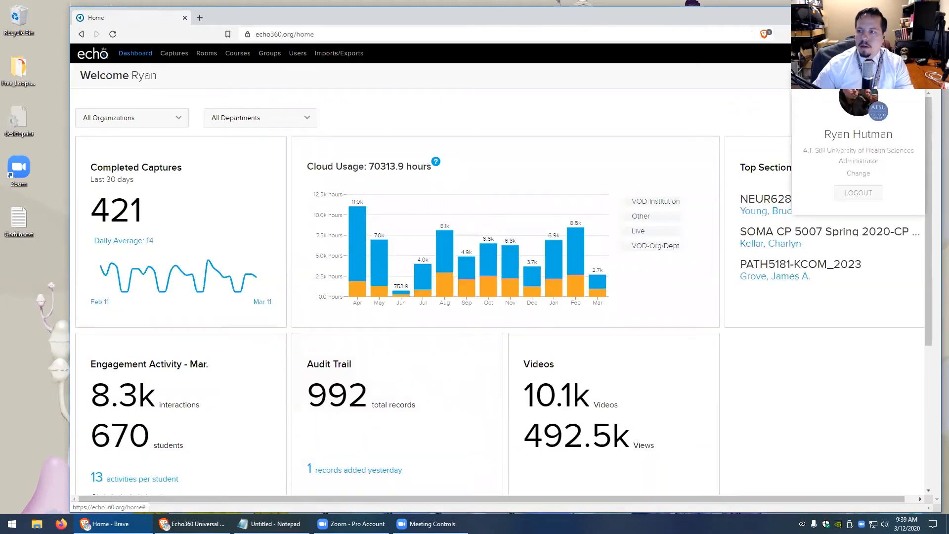
click(860, 172)
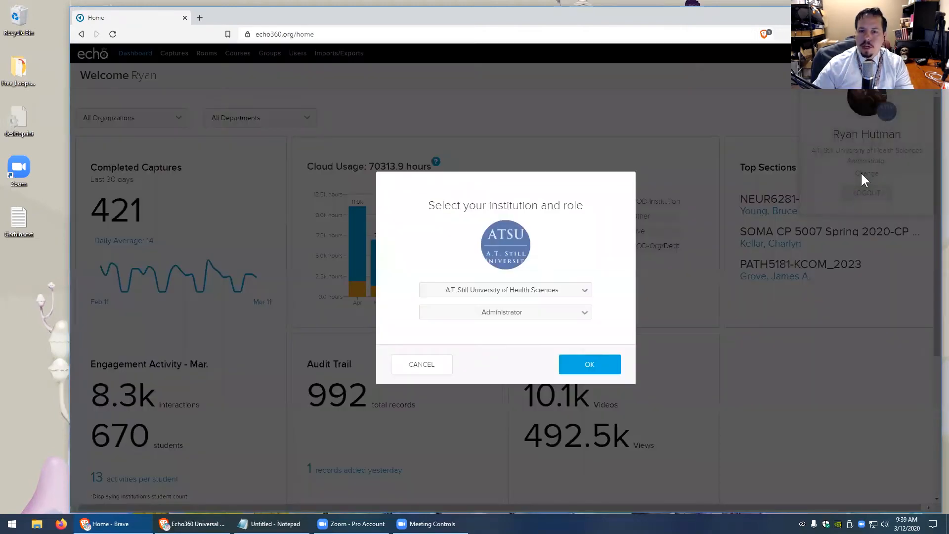
click(532, 316)
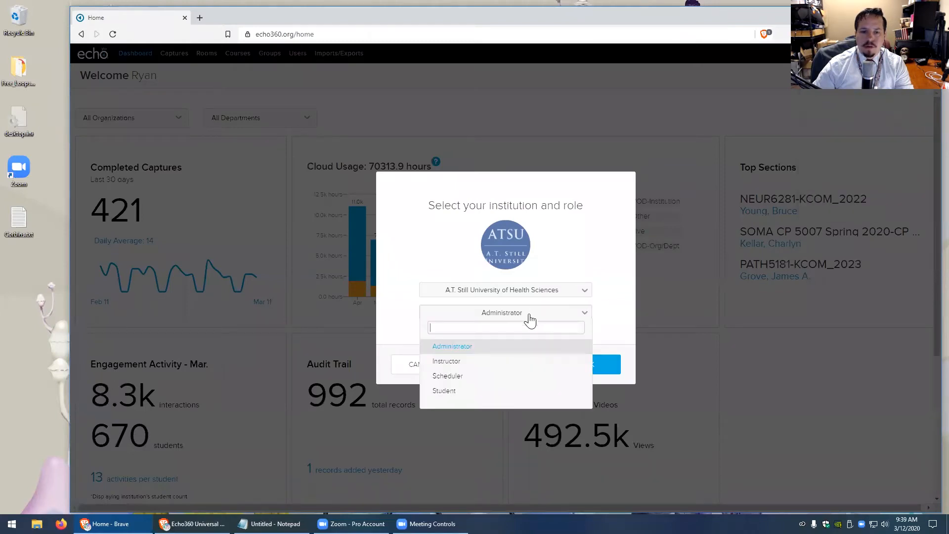
click(451, 363)
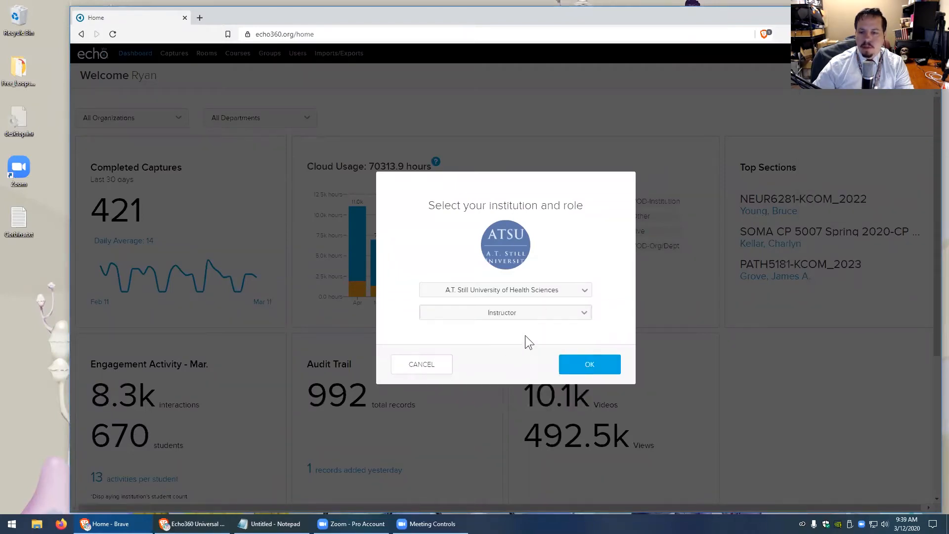
click(594, 365)
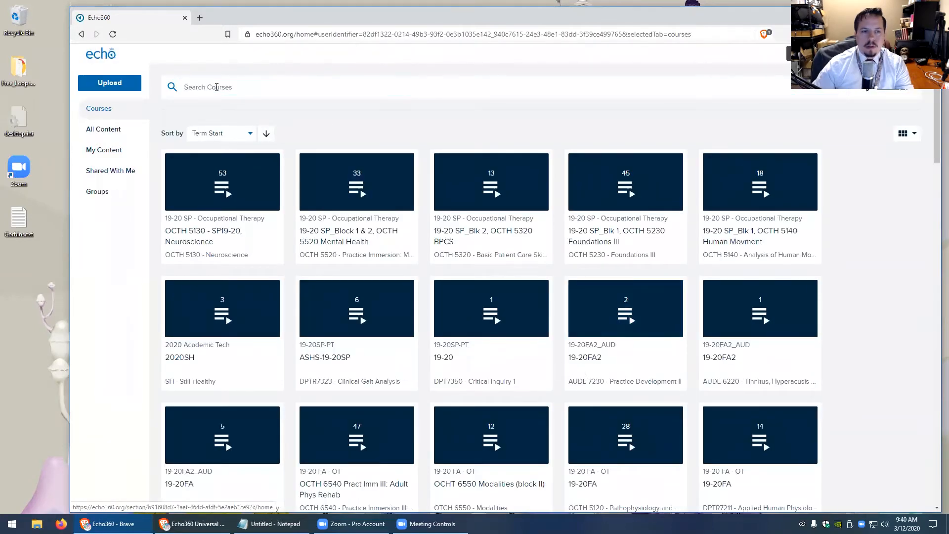
click(295, 89)
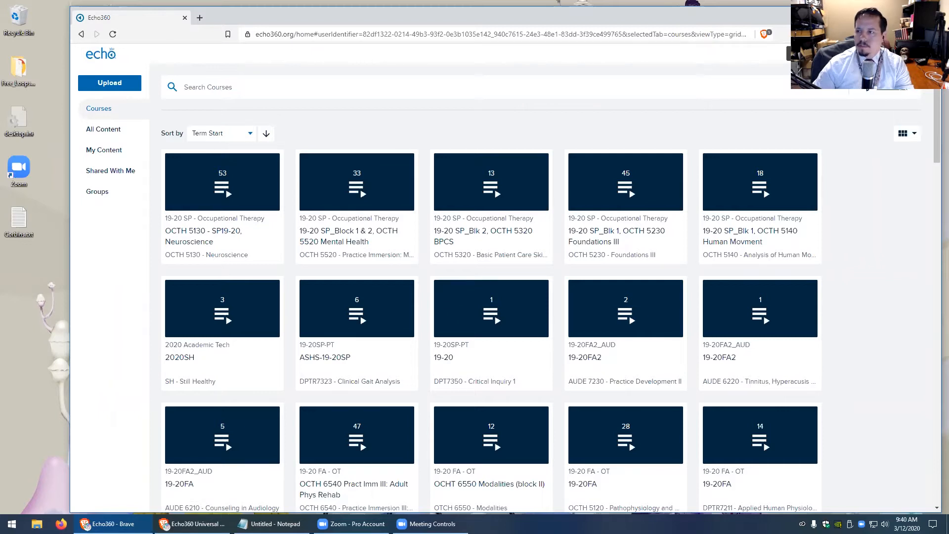
Save the Universal Capture: Personal Windows installer to Downloads from the Downloads page, then open it
click(909, 53)
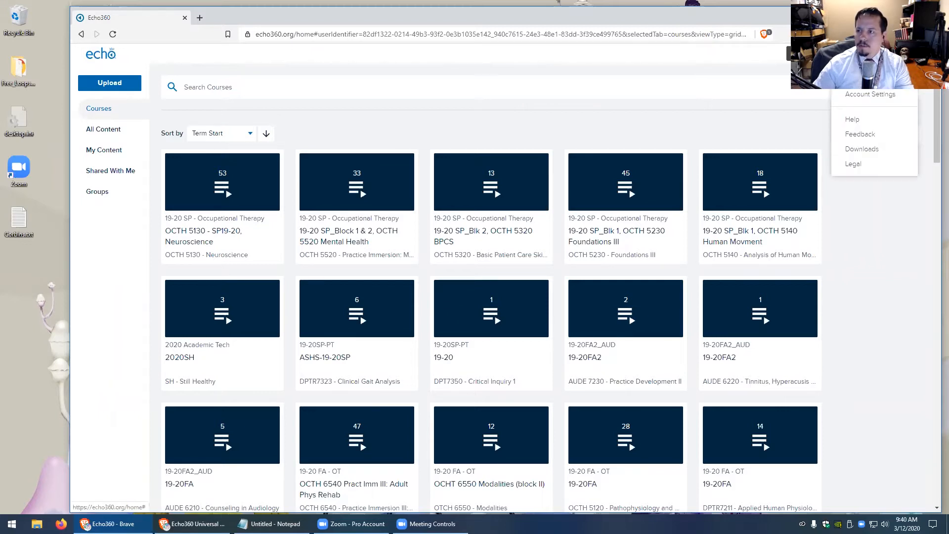
click(861, 153)
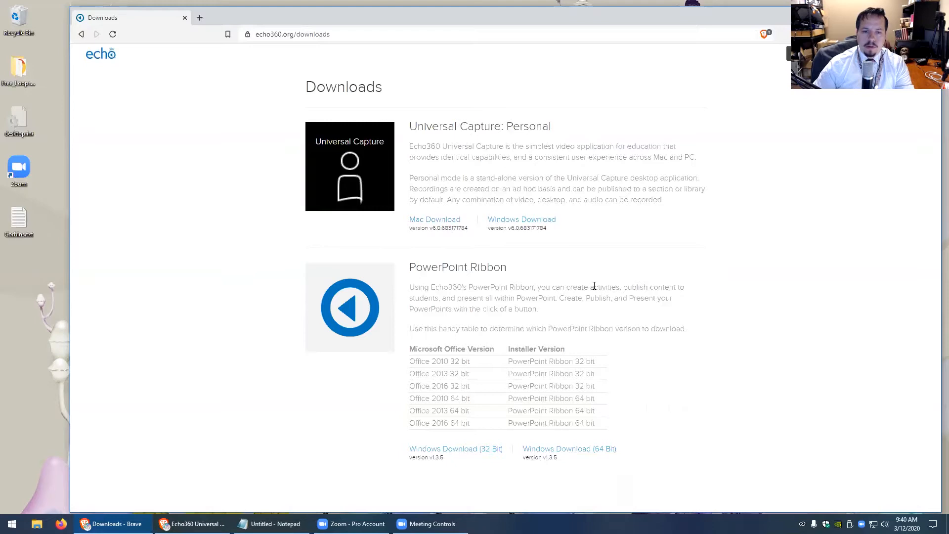
click(523, 223)
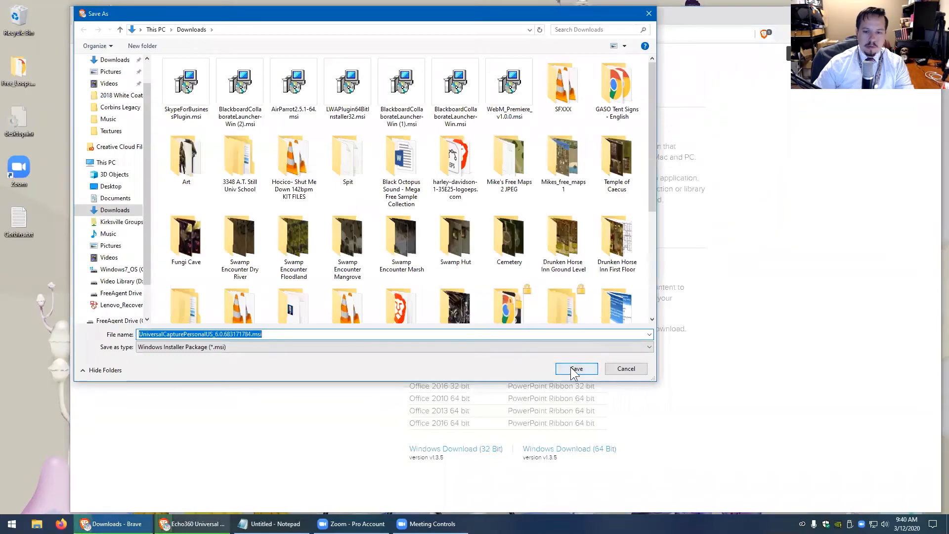
click(574, 369)
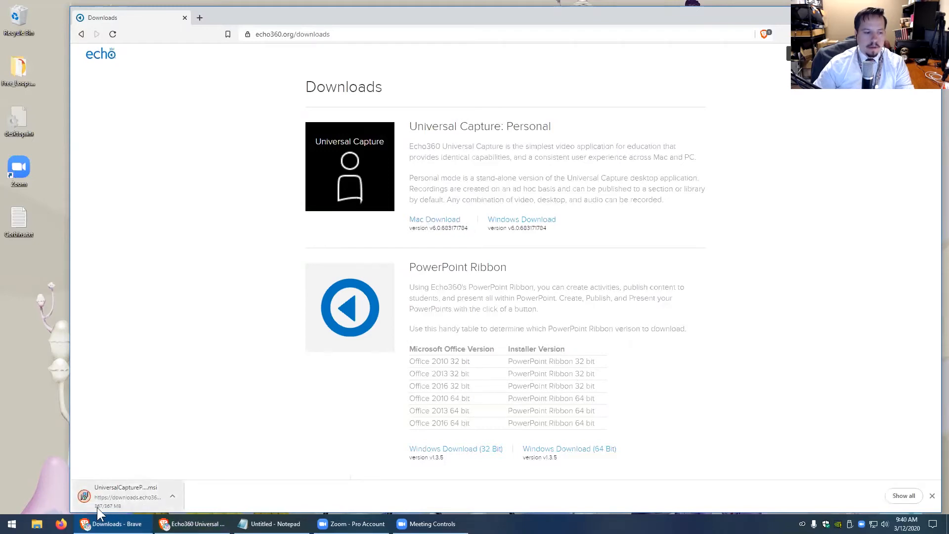
click(134, 499)
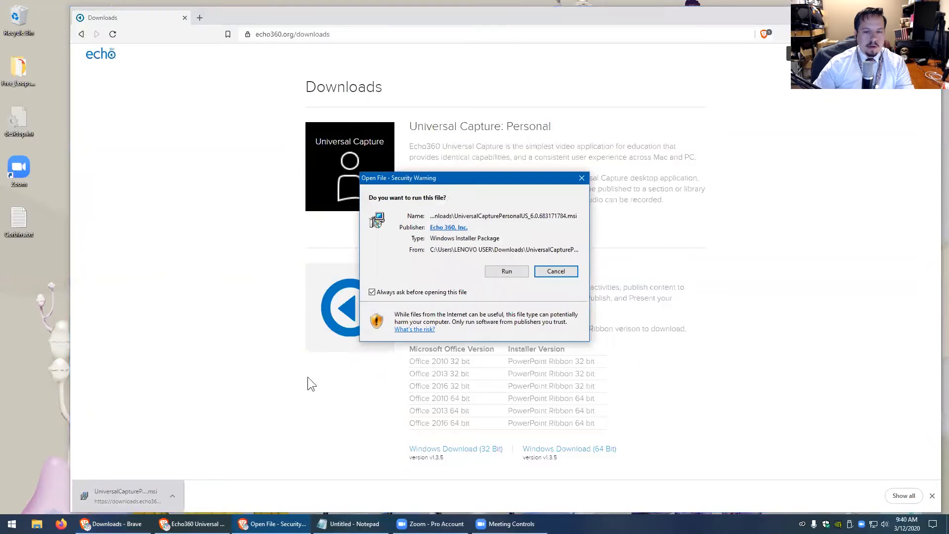
Run the .msi and install Universal Capture, accepting the licence and default folders
click(505, 273)
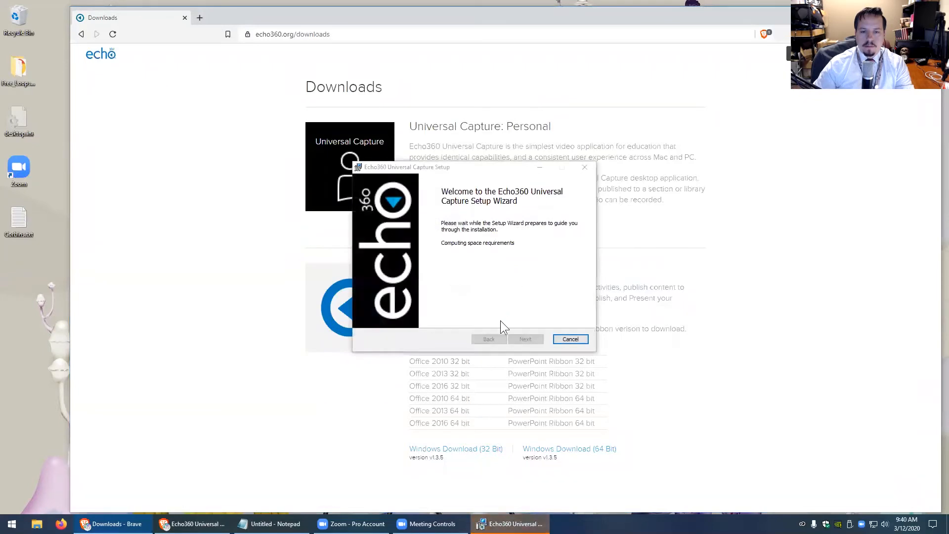
click(525, 339)
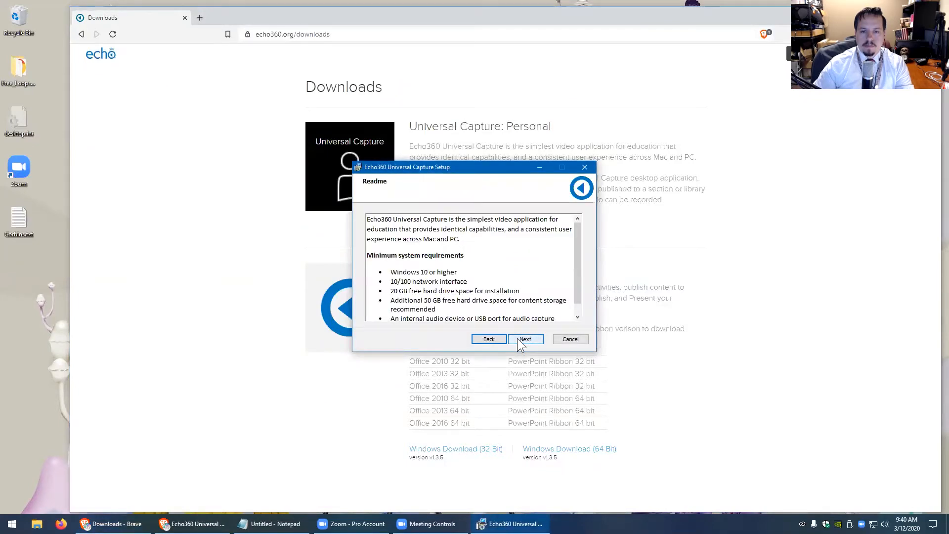
click(517, 338)
click(448, 315)
click(524, 336)
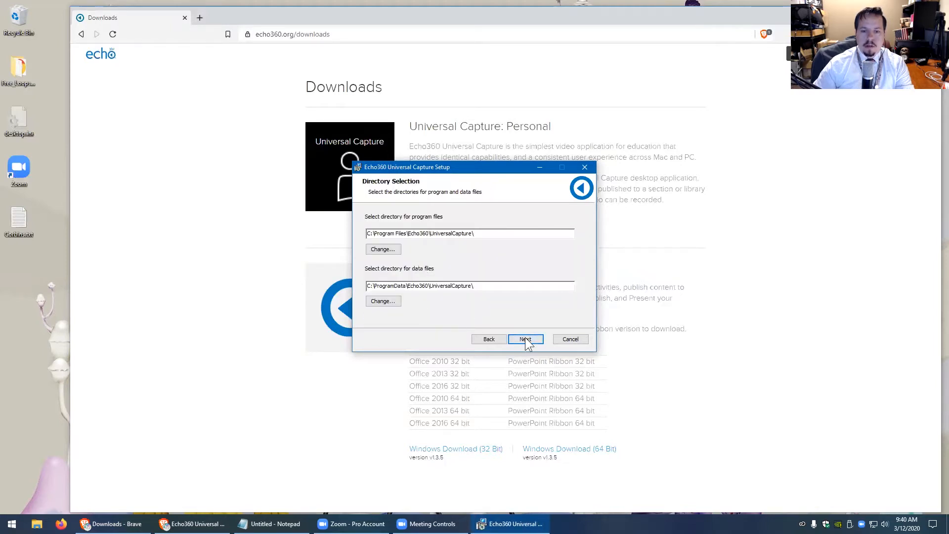
click(526, 339)
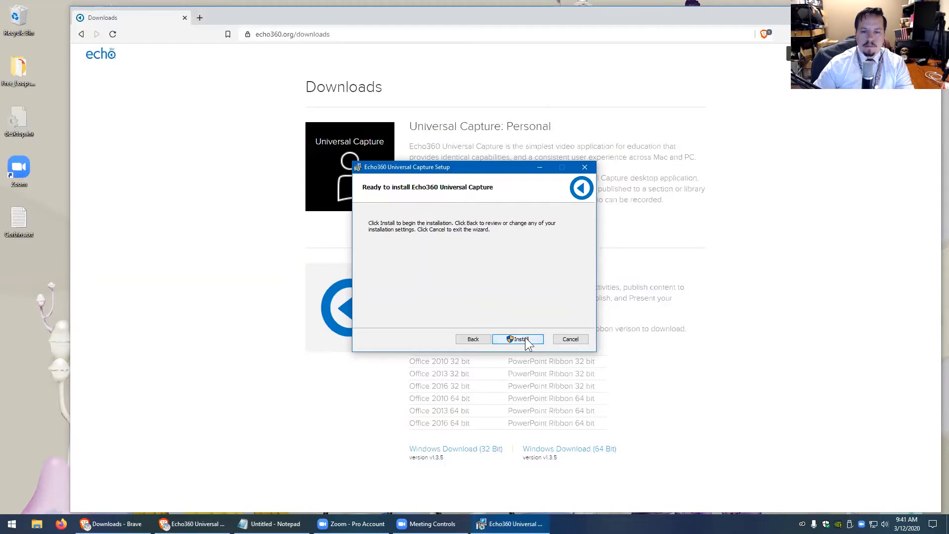
click(526, 339)
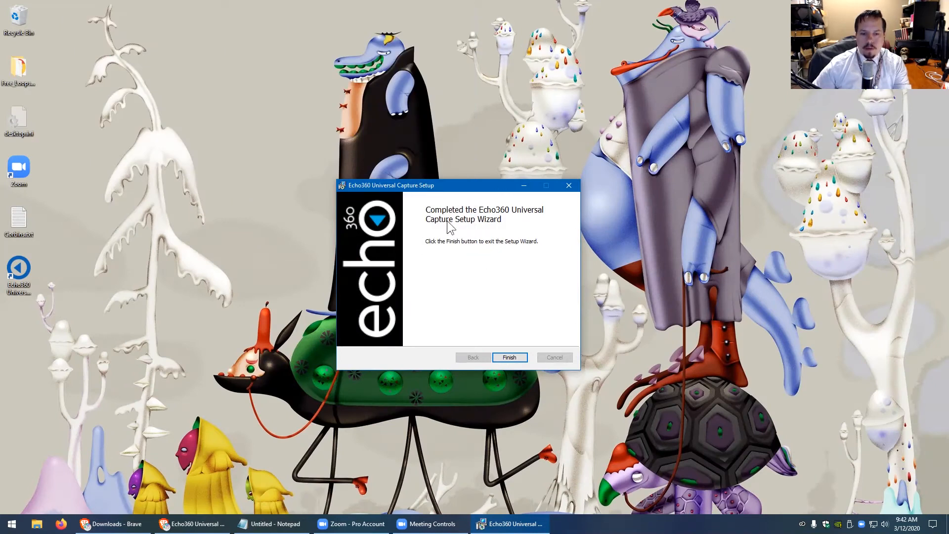
Finish the setup wizard and launch Echo360 Universal Capture via a Start search for 'echo'
click(509, 359)
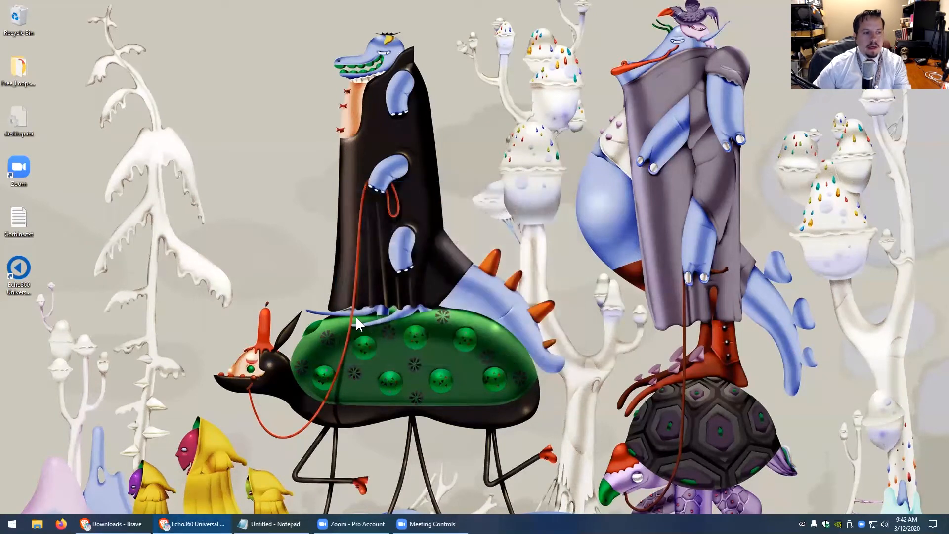
click(20, 263)
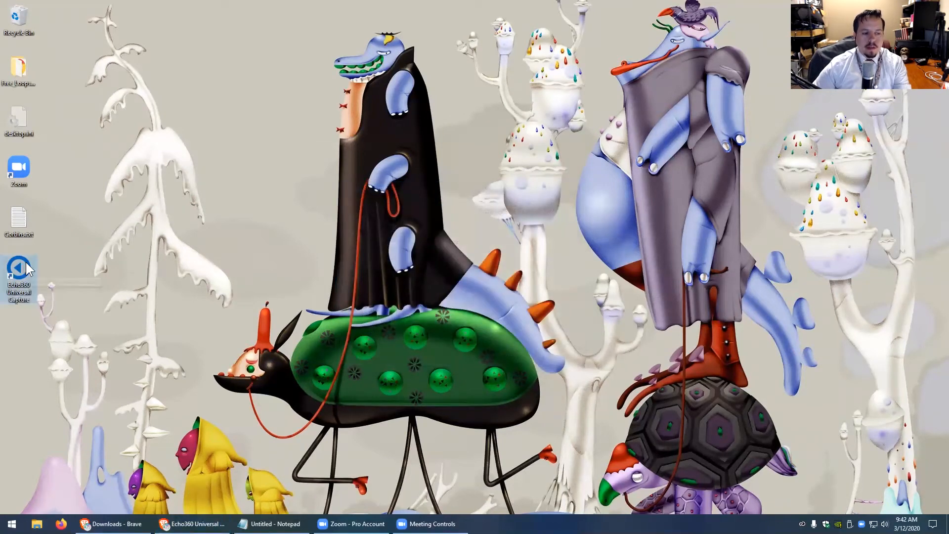
click(9, 525)
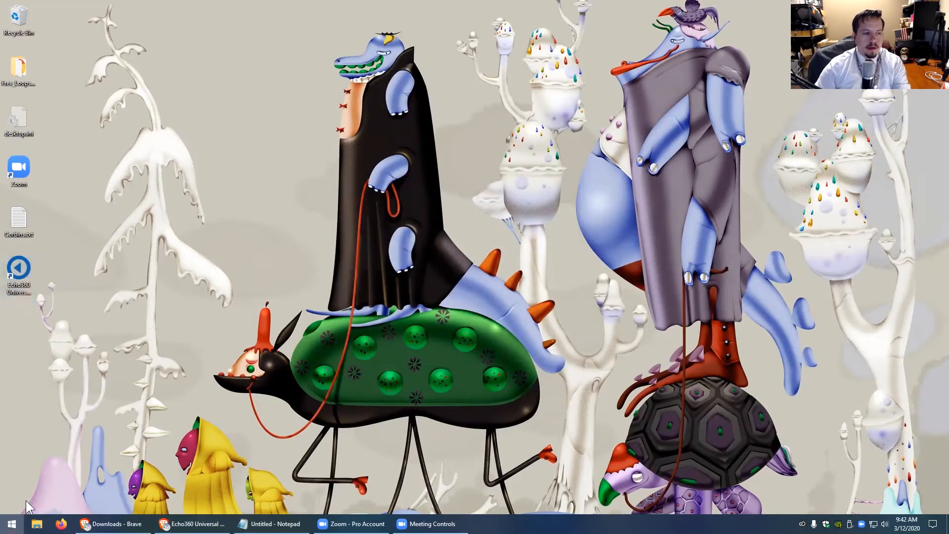
text(echo)
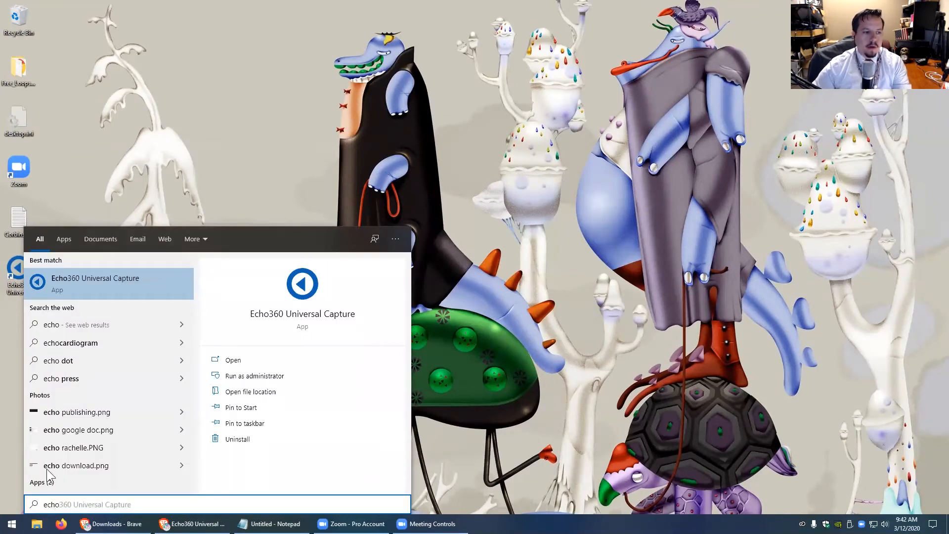
click(75, 284)
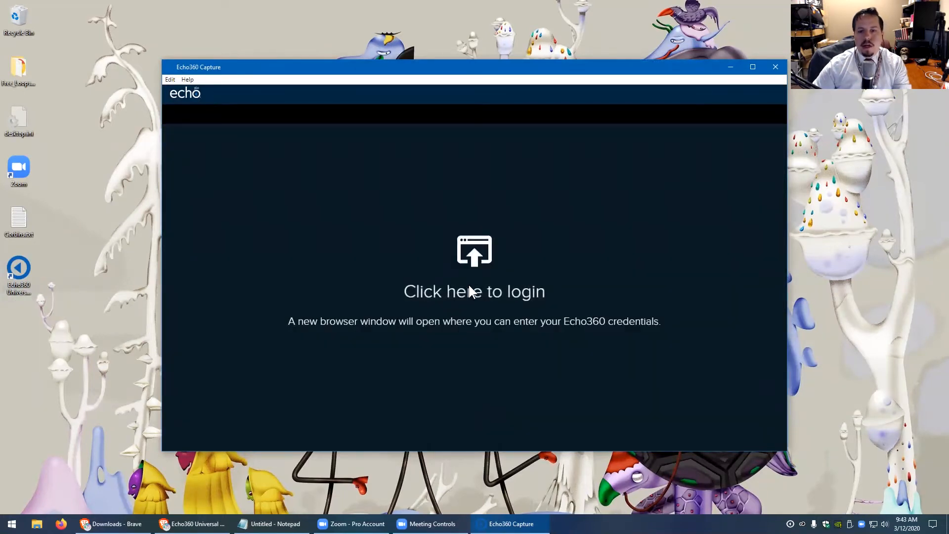
Sign in through the browser with the saved e-mail and allow it to open Echo360 Capture
click(476, 244)
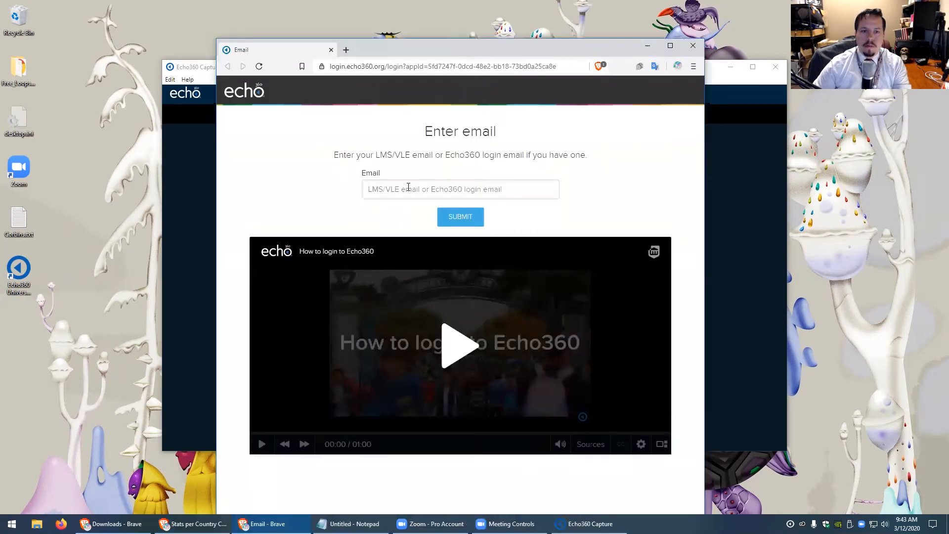
click(407, 188)
click(394, 231)
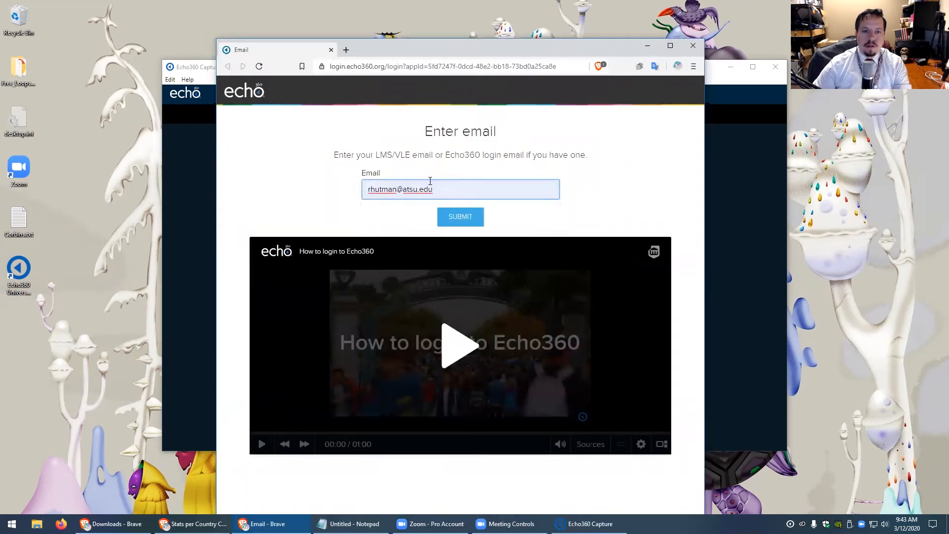
click(452, 221)
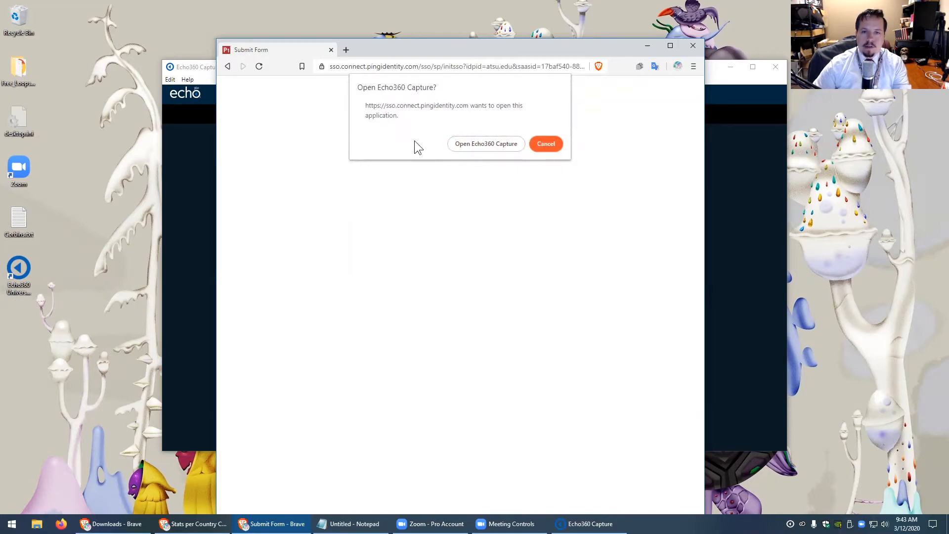
click(470, 143)
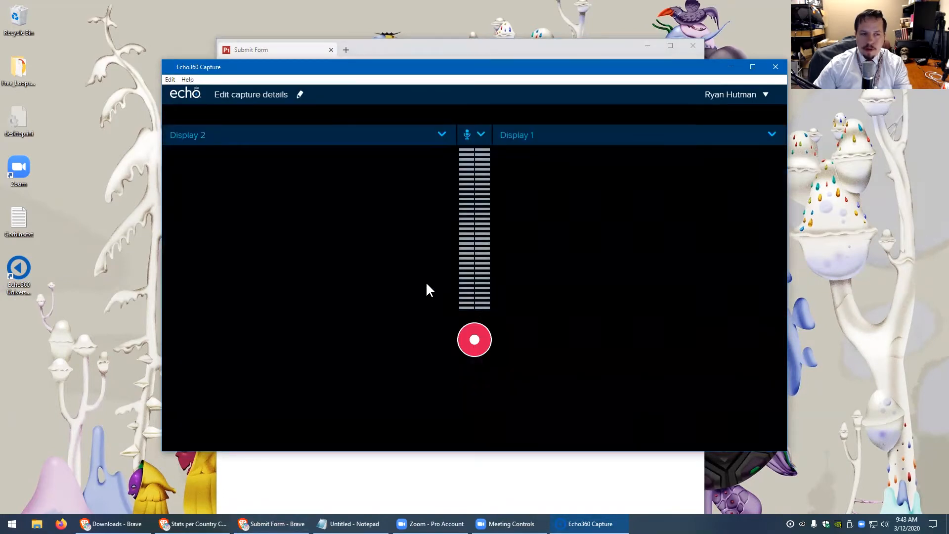
Try the Logitech webcam, then set the first video source to No Input
click(440, 136)
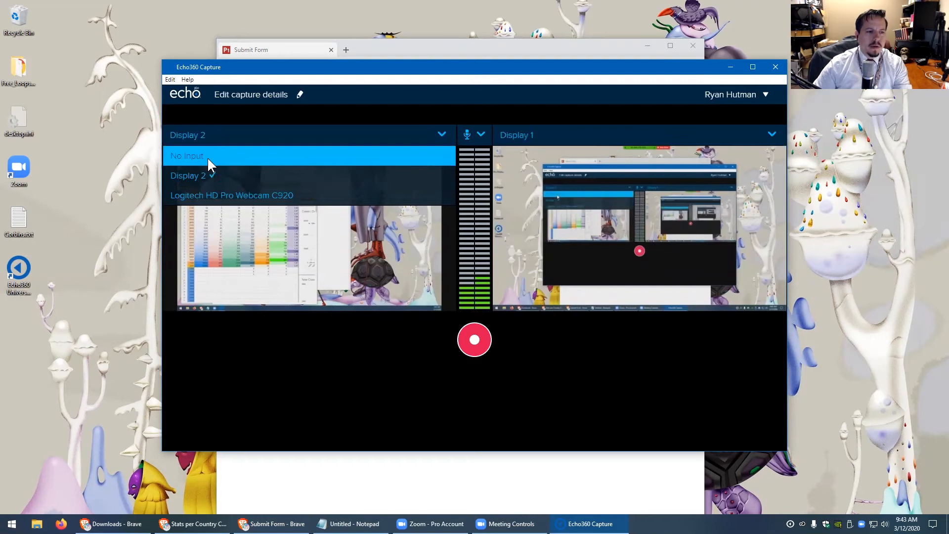
click(208, 195)
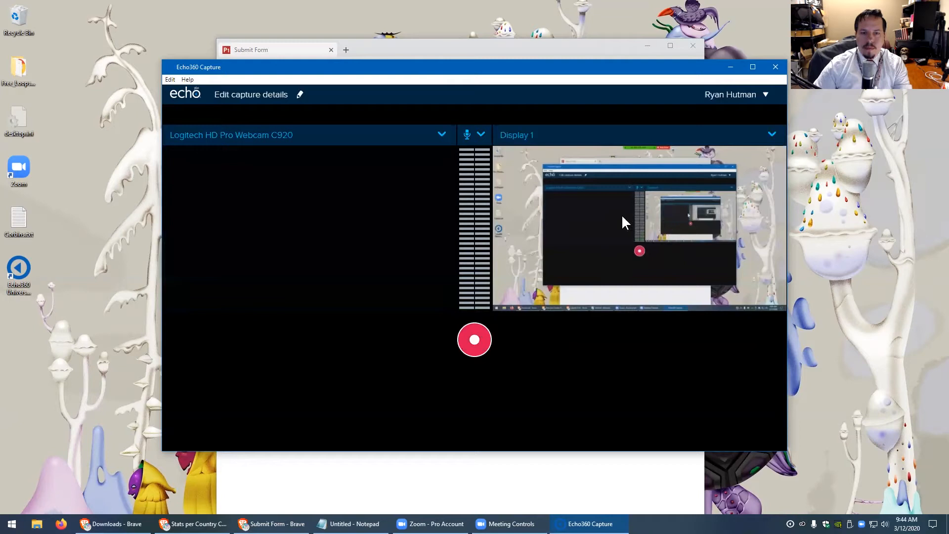
click(477, 135)
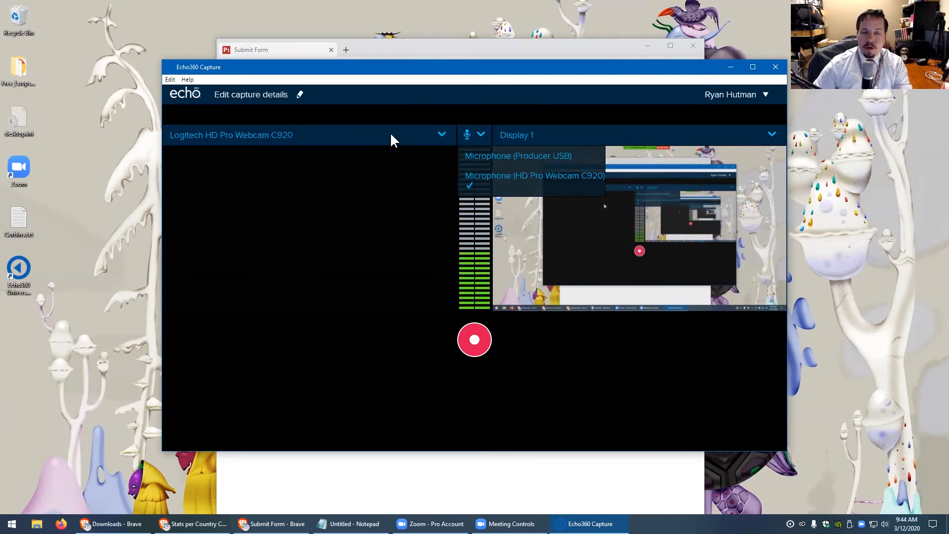
click(442, 134)
click(205, 155)
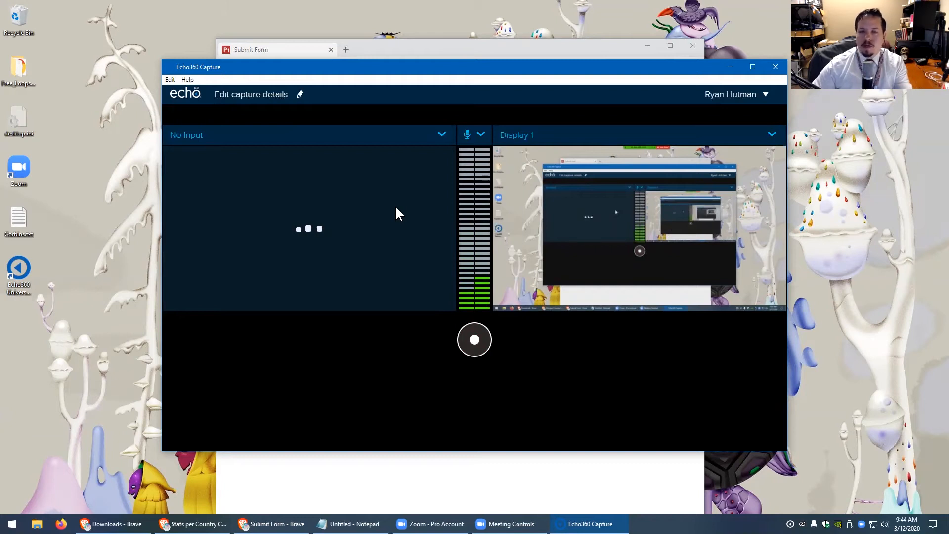
Select Microphone (Producer USB) as the audio source
click(481, 135)
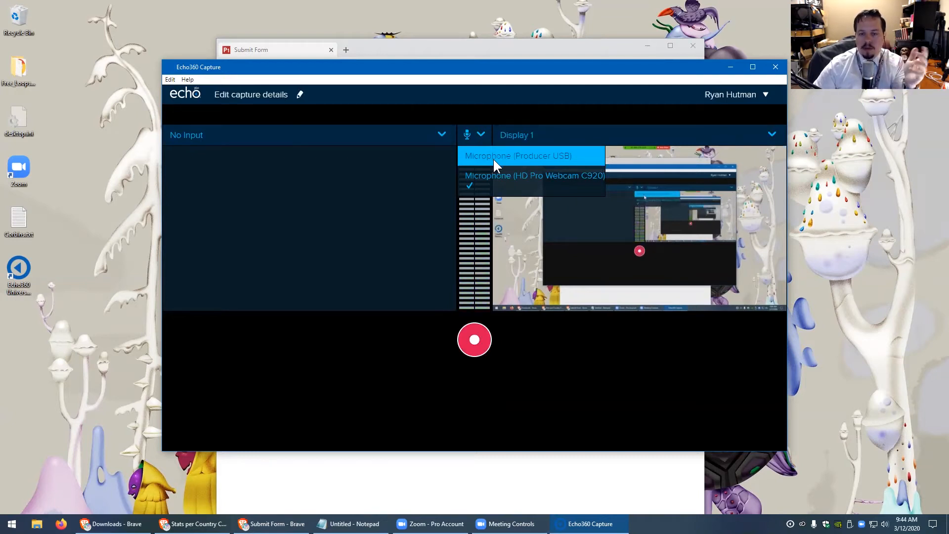
click(494, 158)
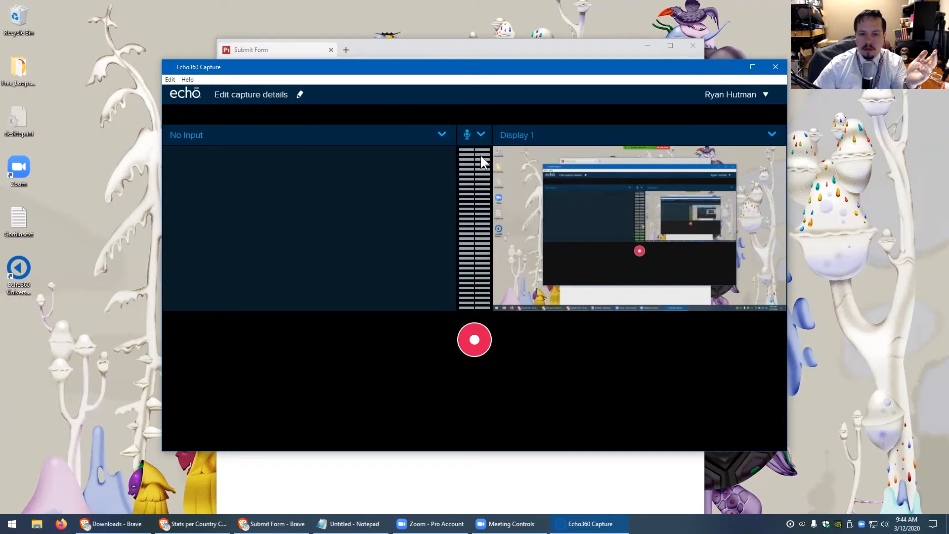
click(480, 131)
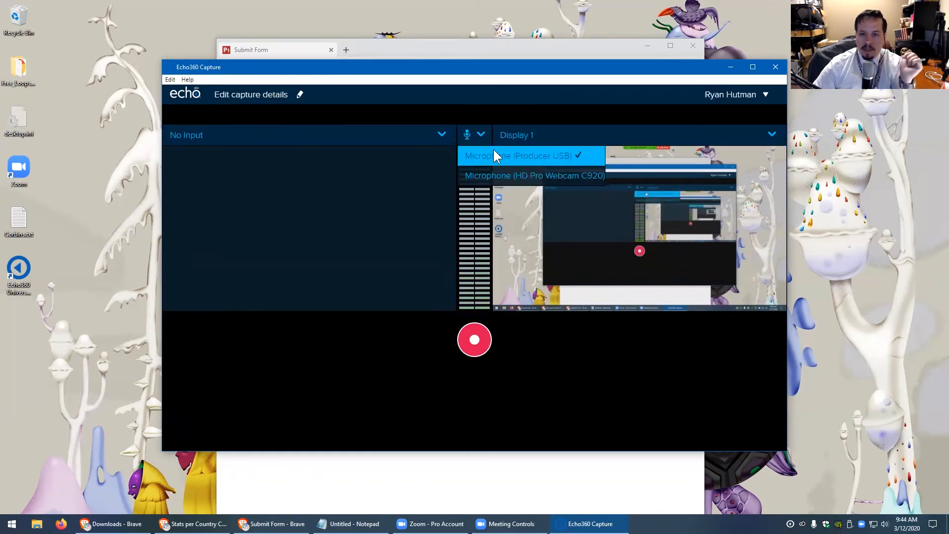
click(607, 115)
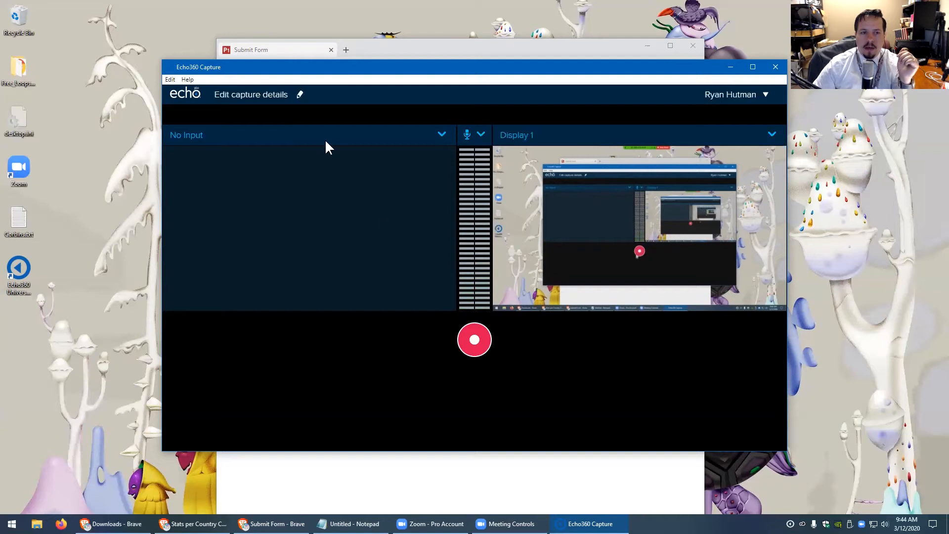
Give the capture a test title and the description 'A test of the Echo 360 universal capture'
click(274, 94)
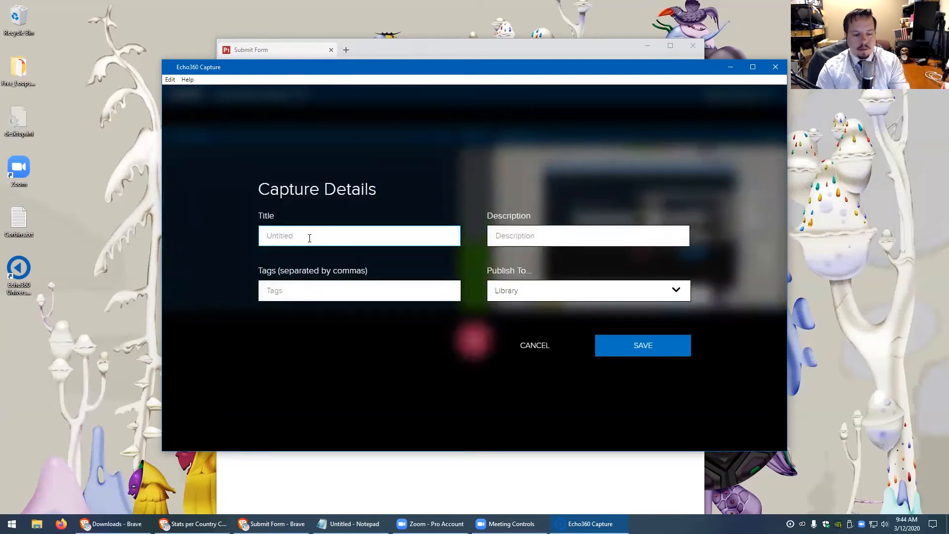
text(Ryan's Test)
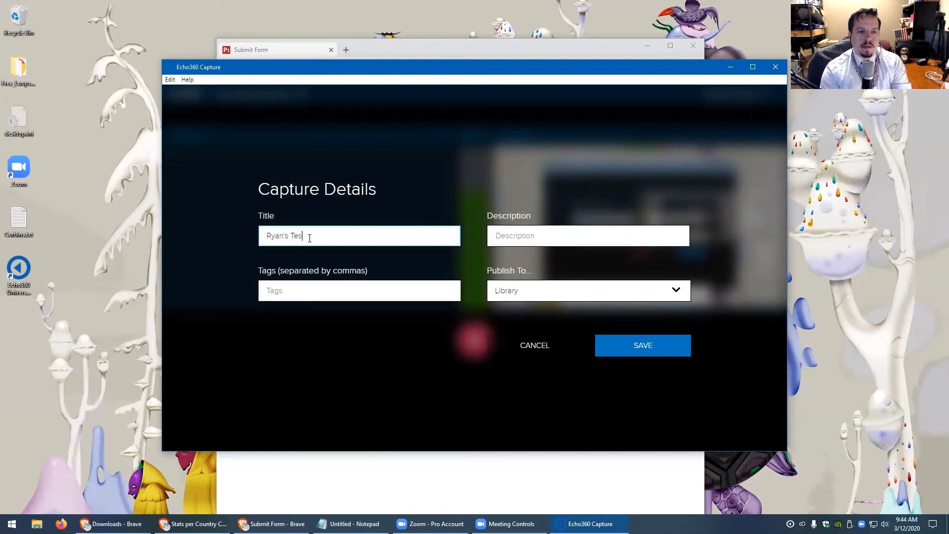
click(519, 238)
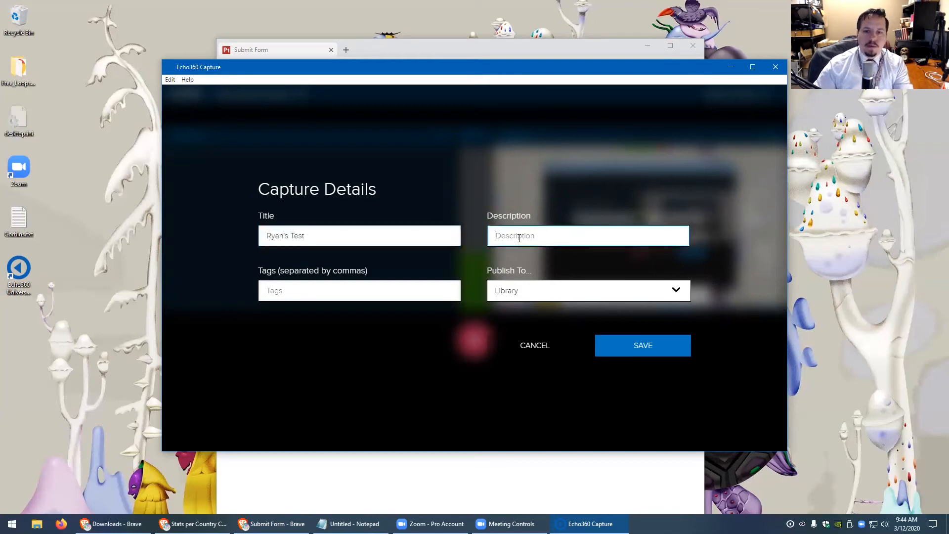
text(A t)
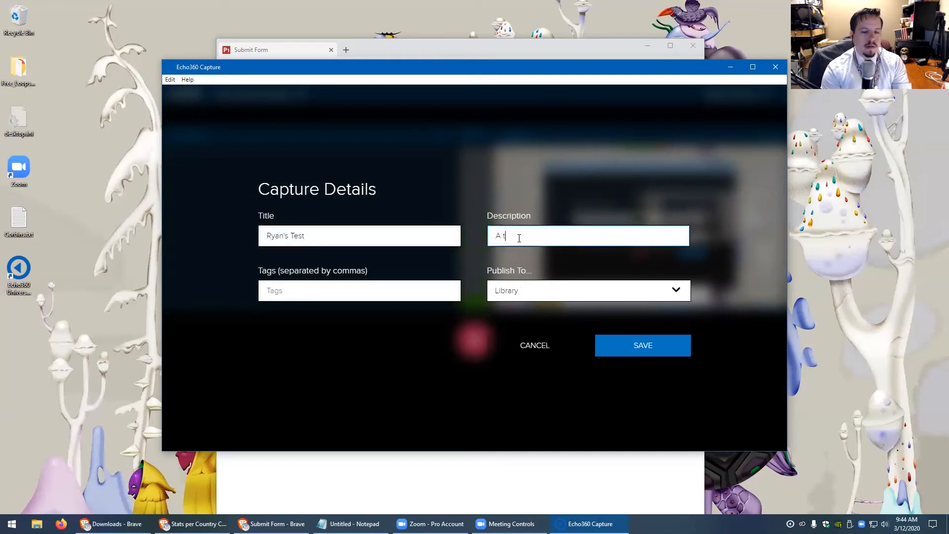
text(est of the Echo 360 universal capture)
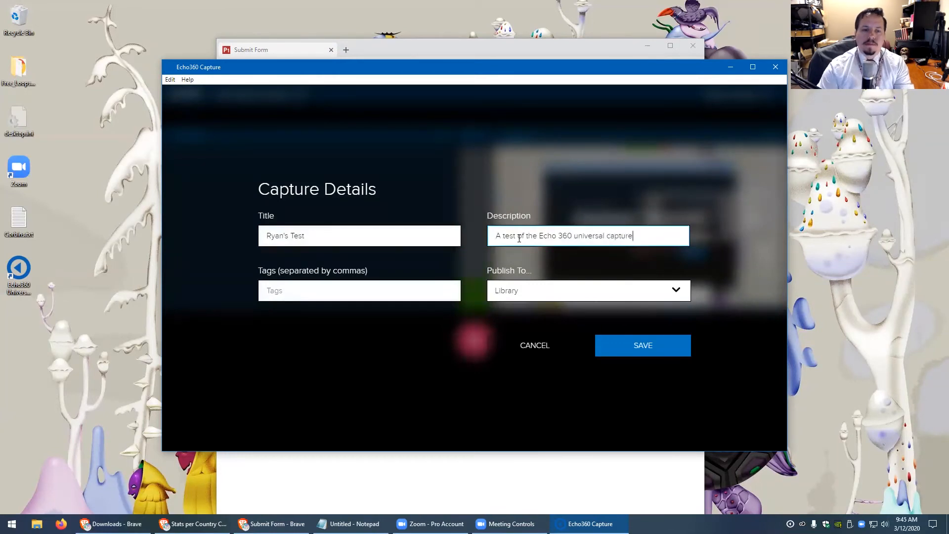
Add the tags test, universal, capture and ITS
click(304, 295)
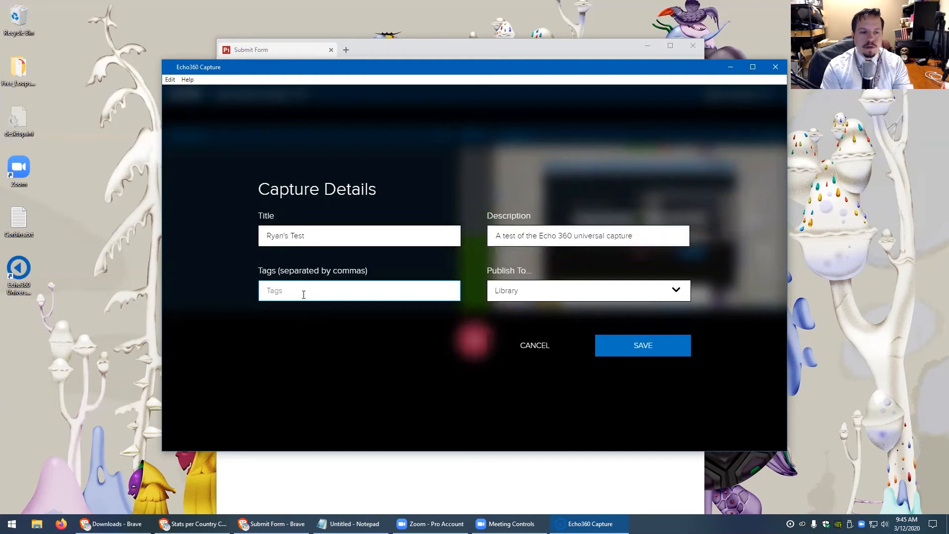
text(test)
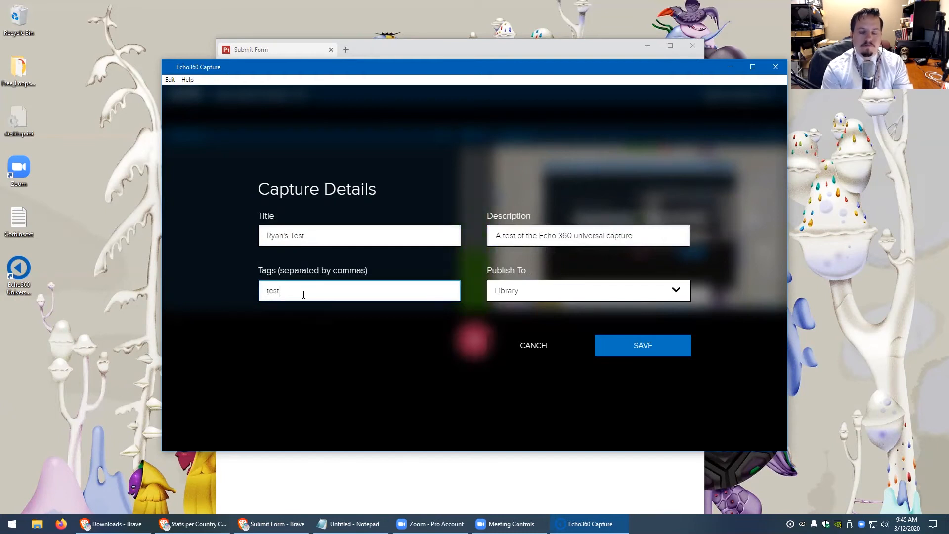
text(,)
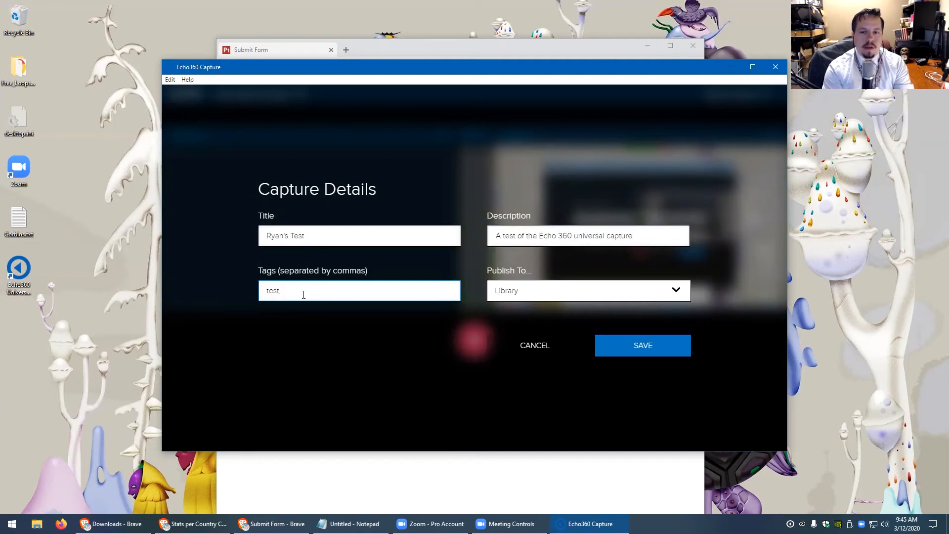
text(un)
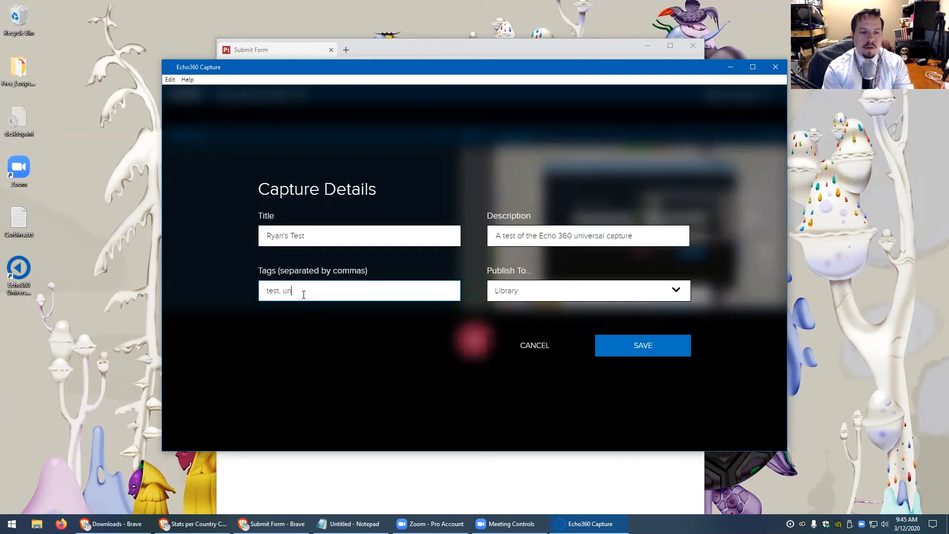
text(iversal, capture)
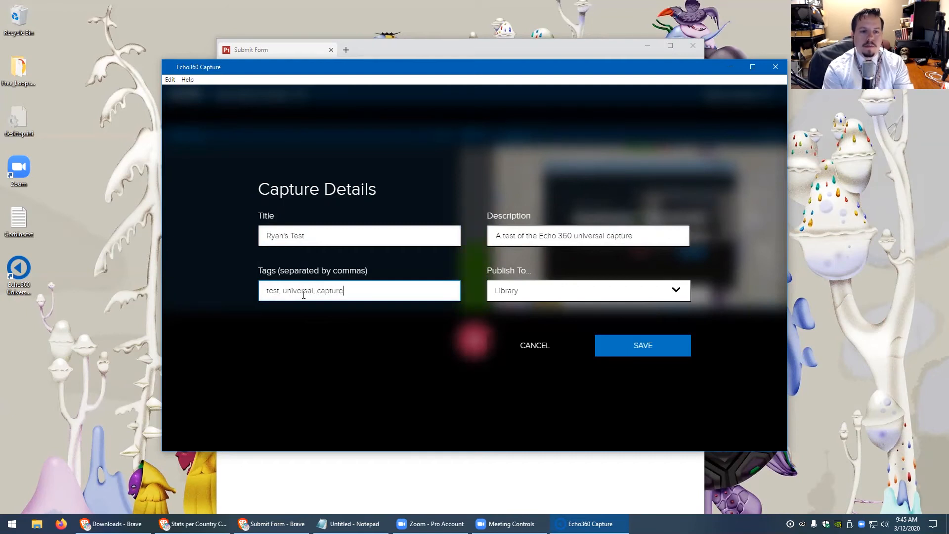
text(, ITS)
Keep Library as the Publish To destination and save the capture details
click(550, 292)
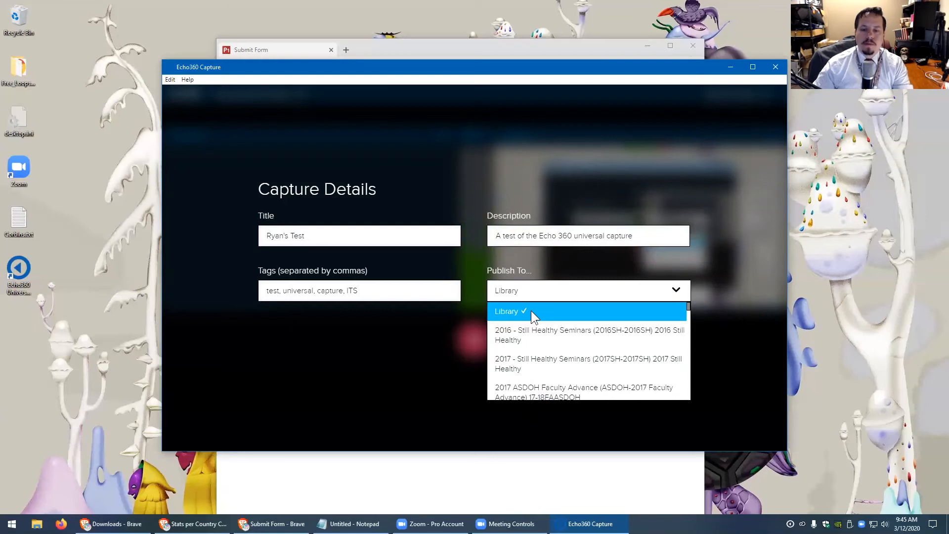
click(531, 311)
click(541, 286)
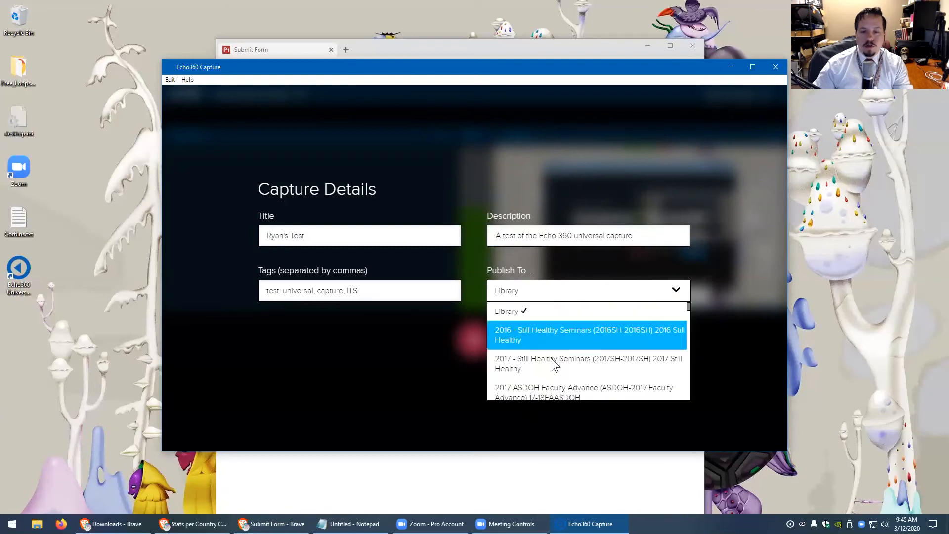
scroll(551, 368, down, 5)
scroll(543, 374, down, 3)
mouse_move(689, 320)
mouse_down()
mouse_move(690, 348)
mouse_move(688, 302)
mouse_up()
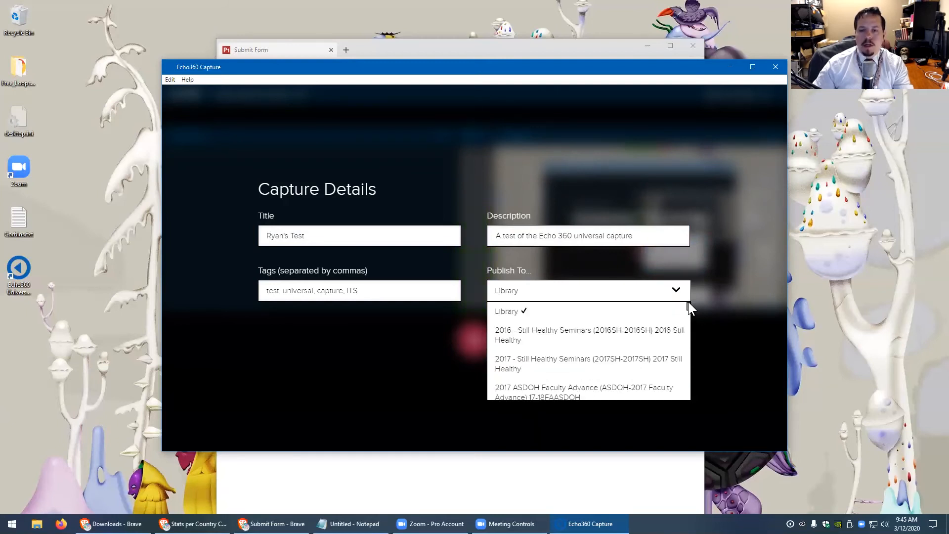
click(516, 311)
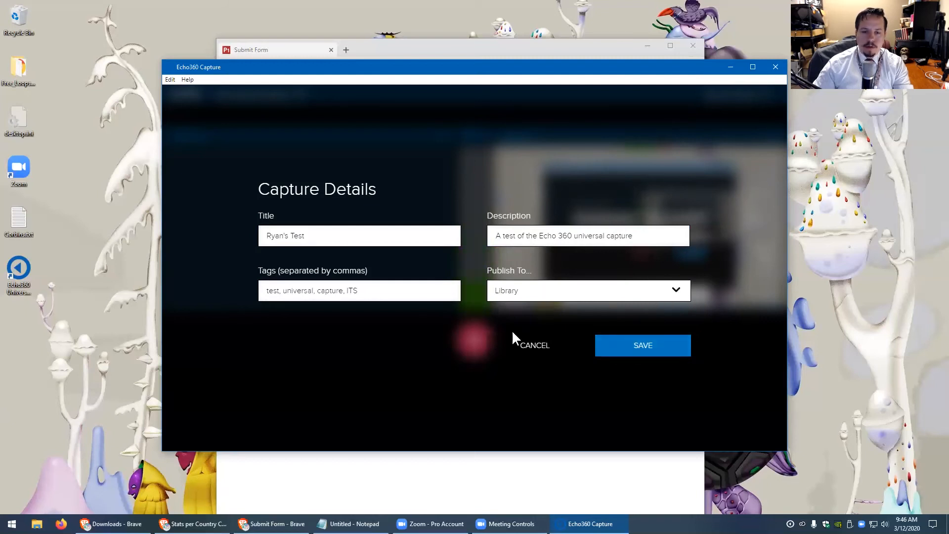
click(653, 345)
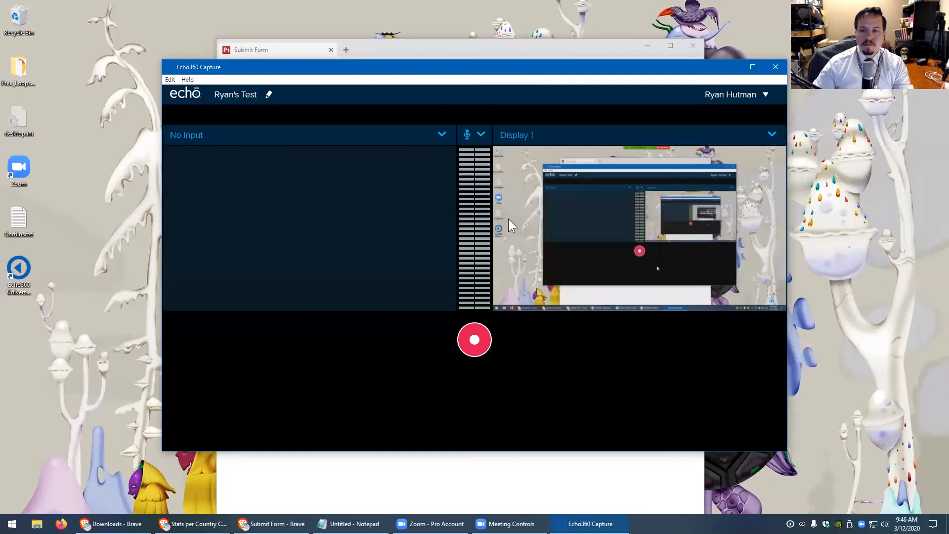
Start recording, then open the Canvas Guide Google Slides presentation by typing 'presenta' in Brave
click(475, 341)
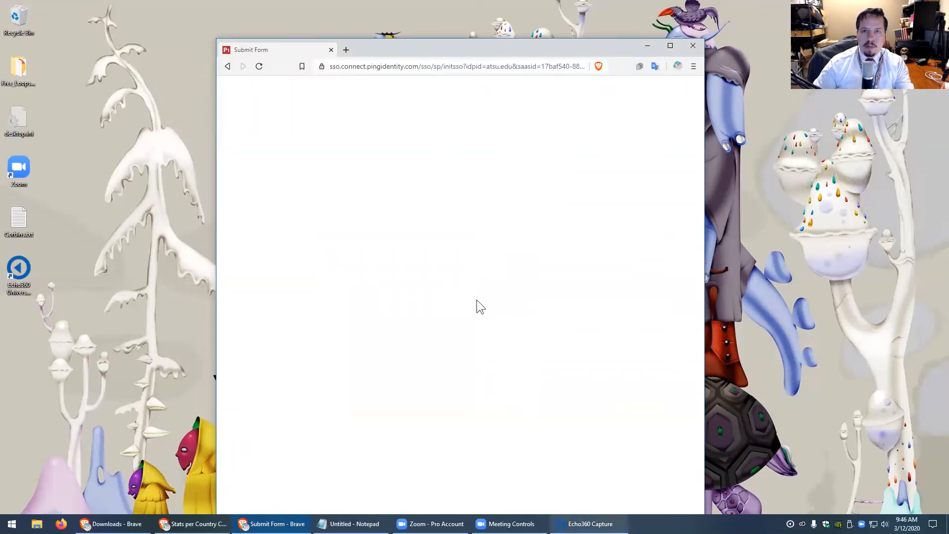
click(358, 68)
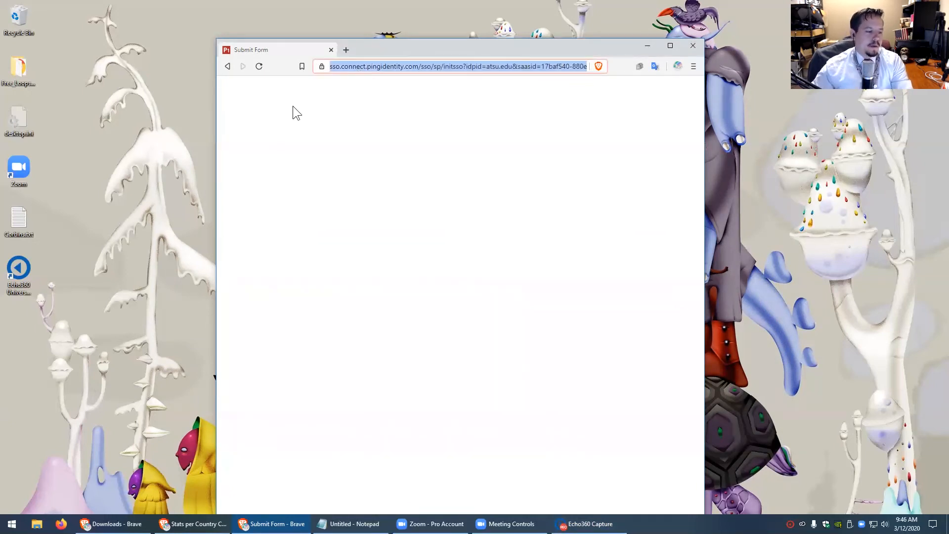
text(presenta)
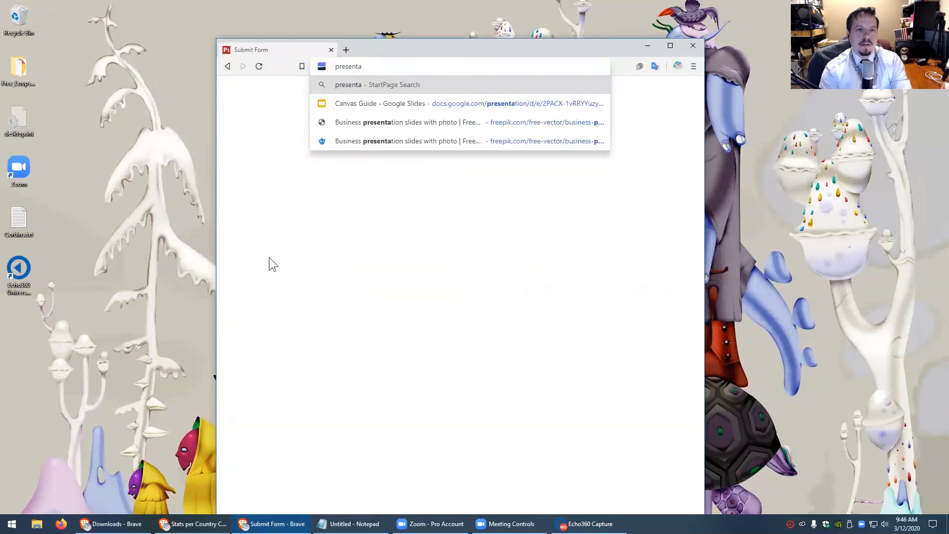
click(400, 101)
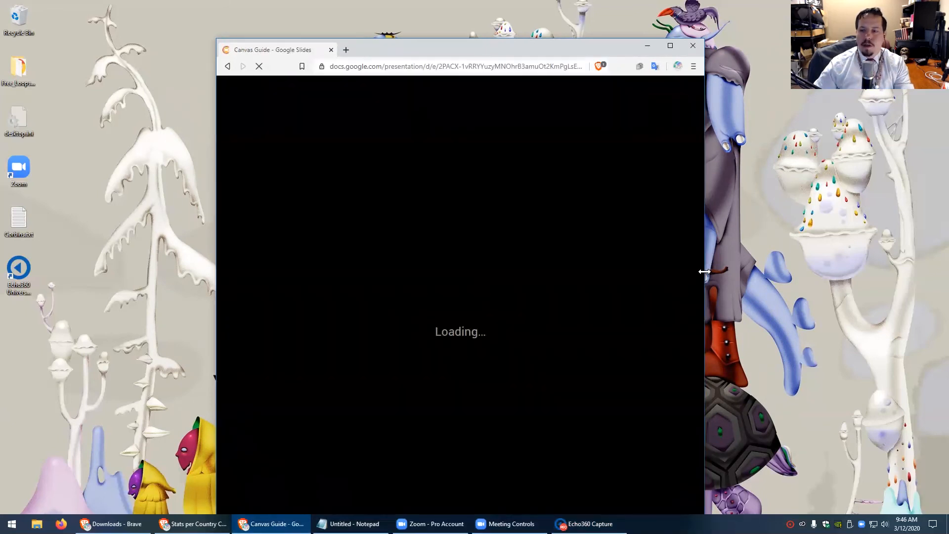
Widen the browser, step through the opening Canvas Guide slides, and maximize the window
drag(704, 272, 835, 273)
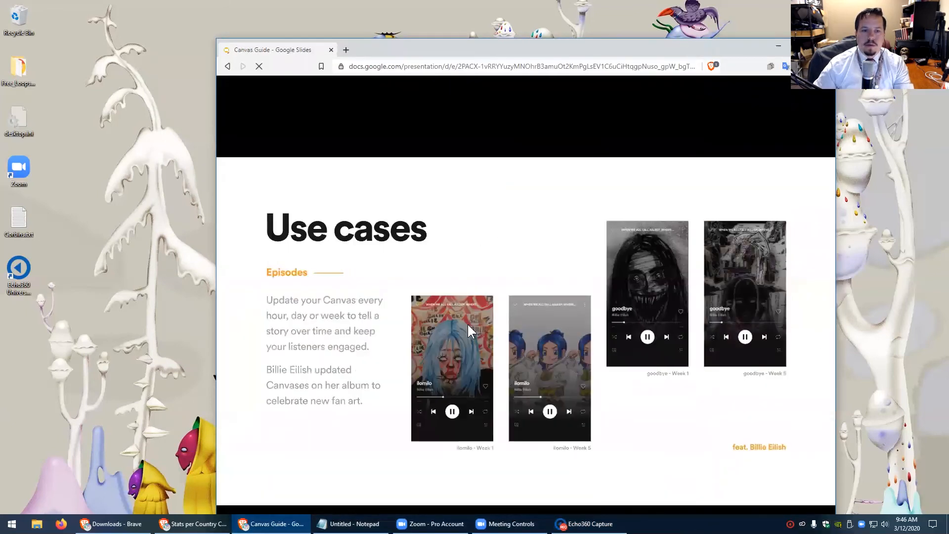
click(468, 325)
click(467, 325)
click(467, 325)
click(466, 325)
key(Left)
key(Left)
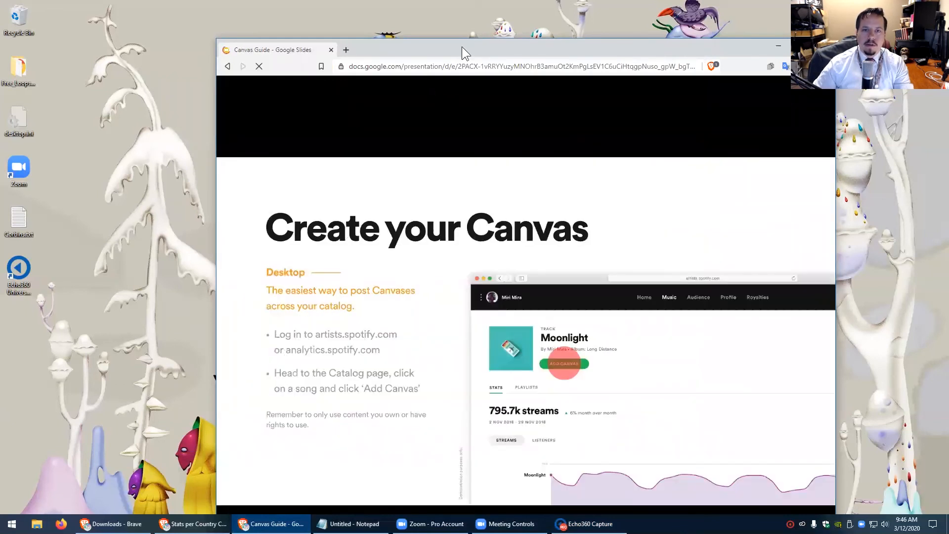
double_click(462, 47)
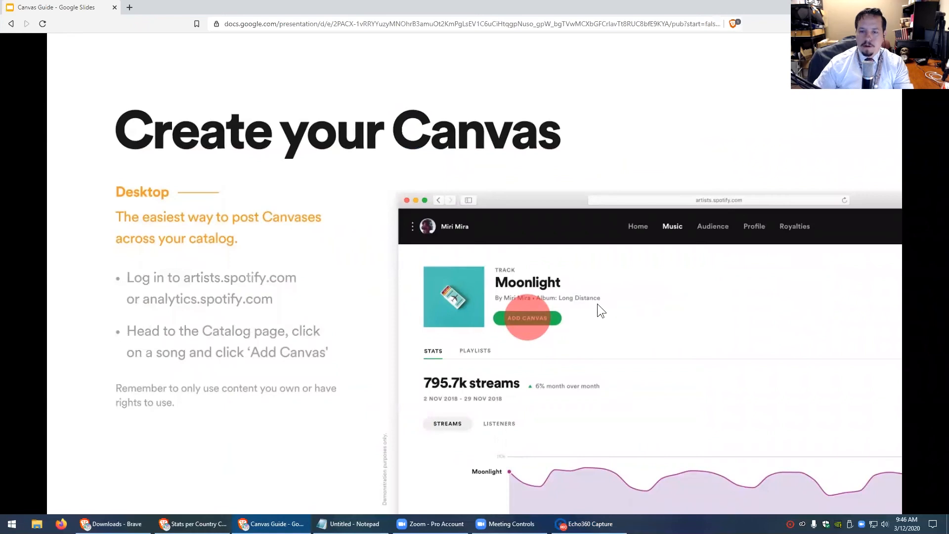
Present the slides full screen through Mobile to Get in touch, then close the browser
key(ctrl+shift+f)
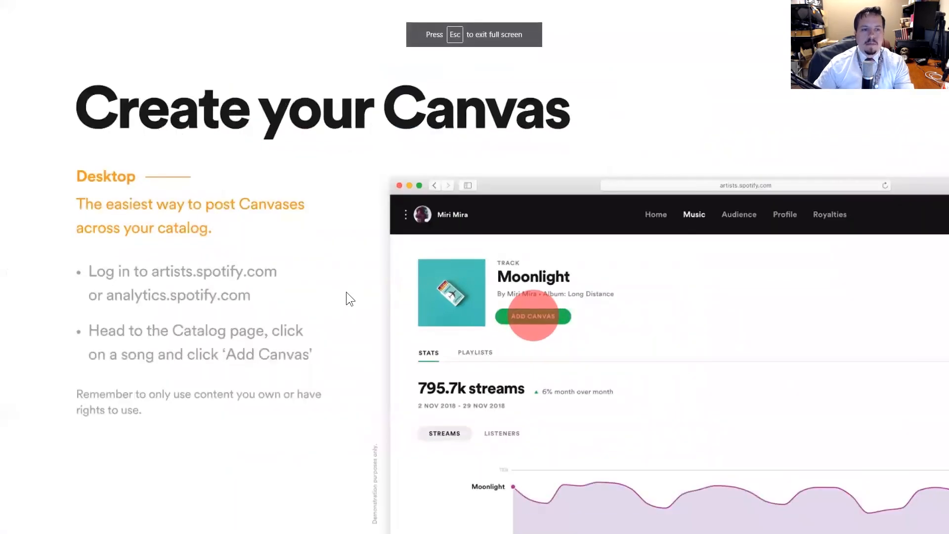
click(387, 350)
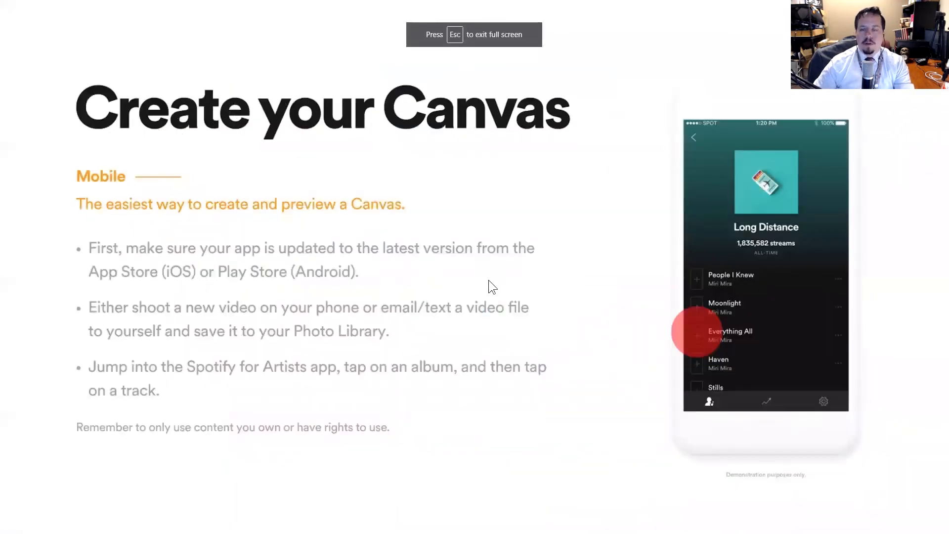
key(Right)
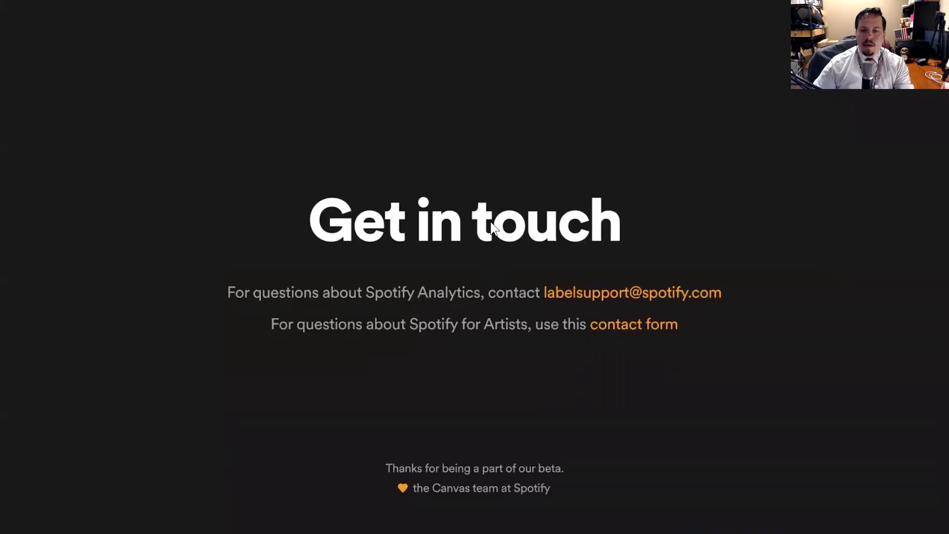
key(Escape)
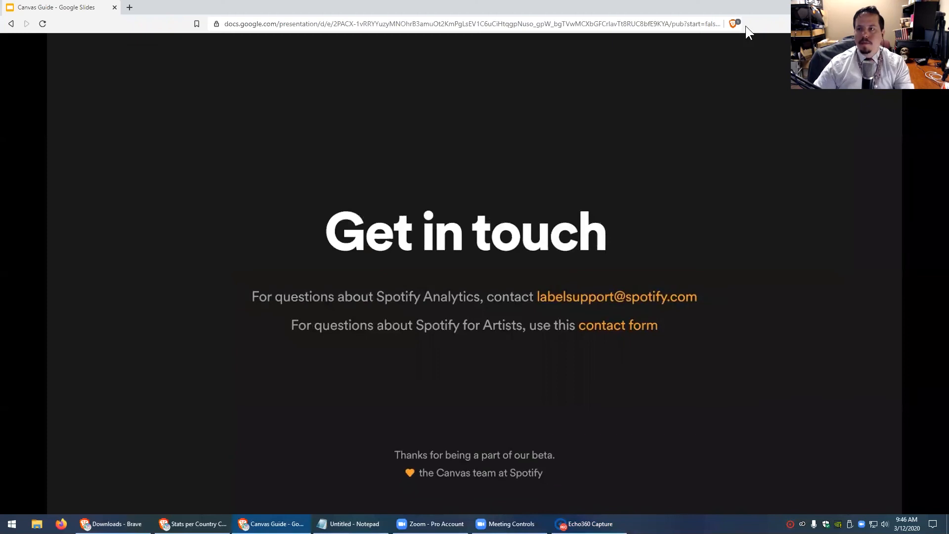
click(937, 6)
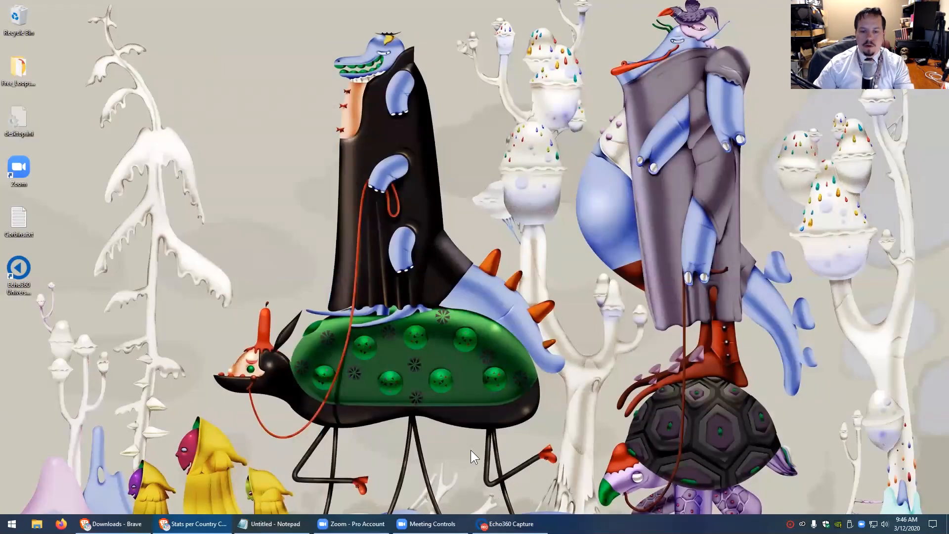
Stop the Echo360 recording and open the finished 41-second test capture in the web library
click(507, 524)
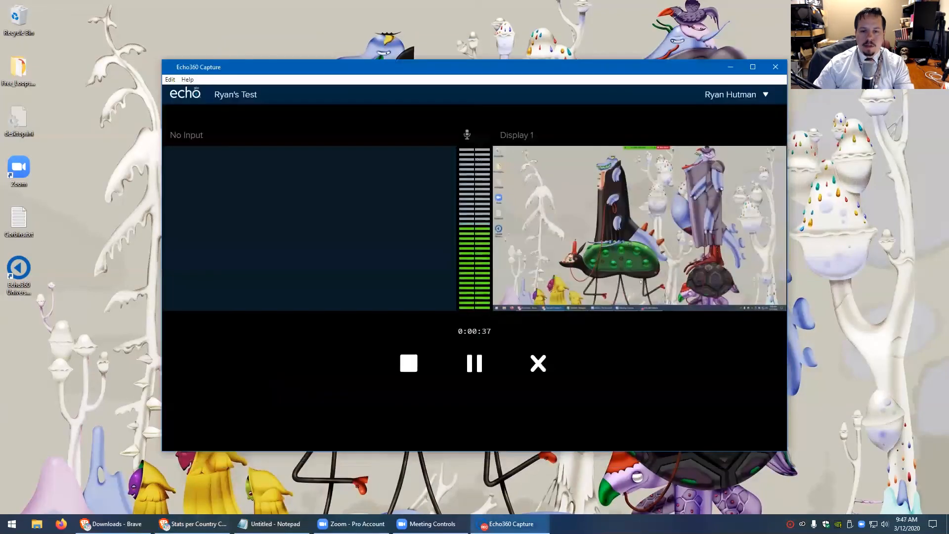
click(409, 365)
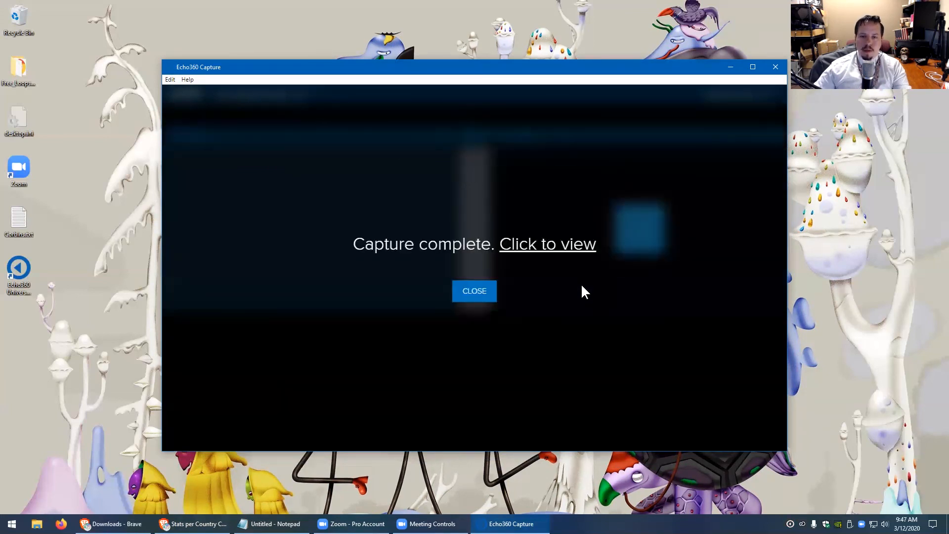
click(538, 244)
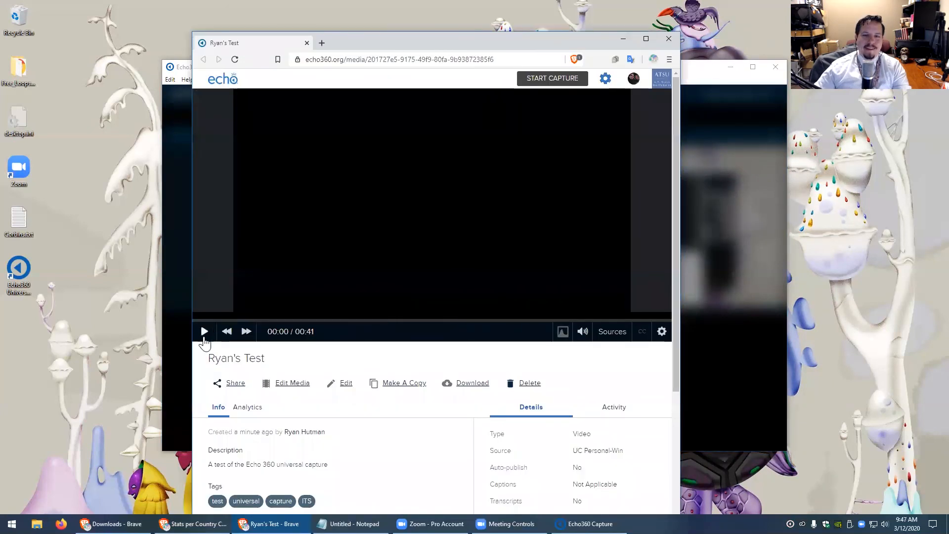
Play the test capture for about 9 seconds, pause it, and close its Brave window
click(204, 332)
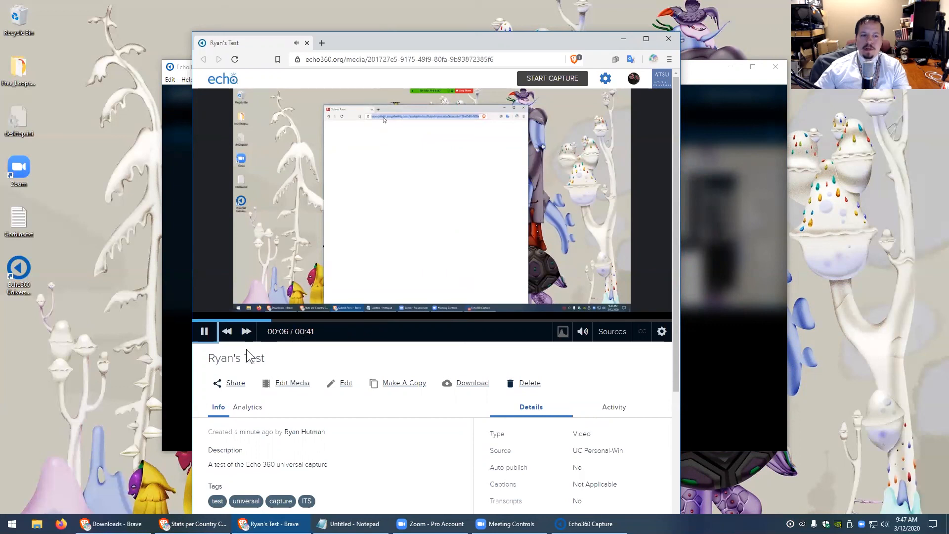
click(205, 337)
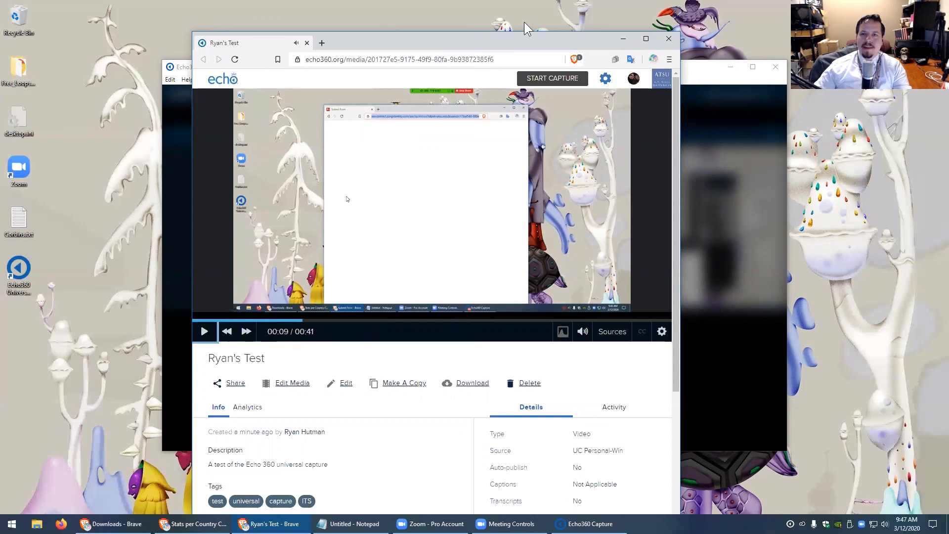
click(668, 38)
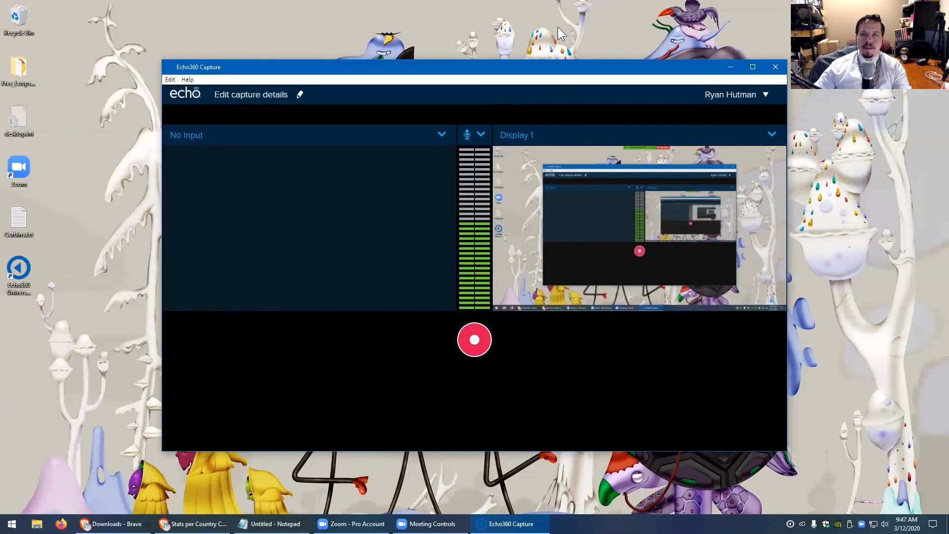